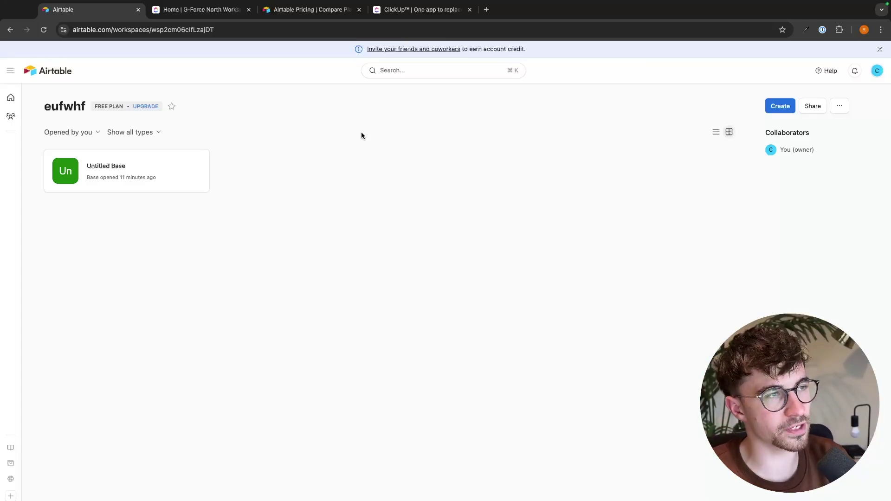
Flip between the ClickUp and Airtable tabs, ending on Airtable's Free/Team/Business/Enterprise Scale pricing.
{"action": "left_click", "coordinate": [173, 11]}
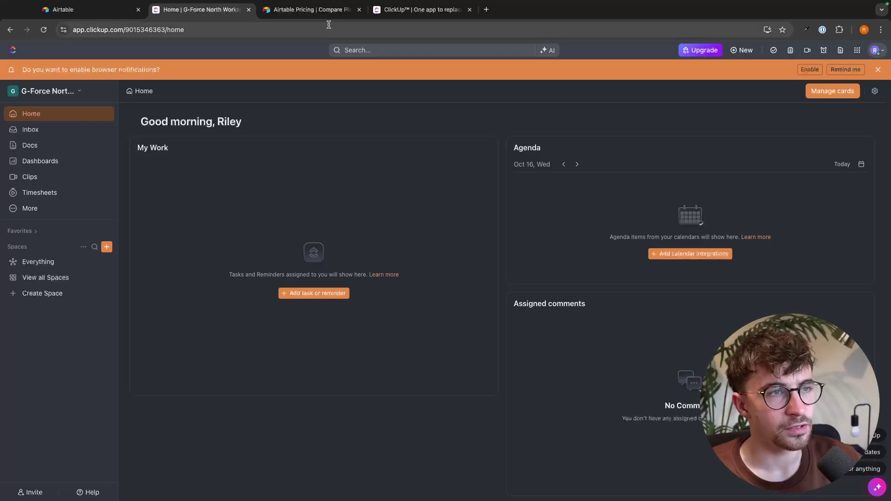
{"action": "left_click", "coordinate": [312, 10]}
{"action": "left_click", "coordinate": [420, 9]}
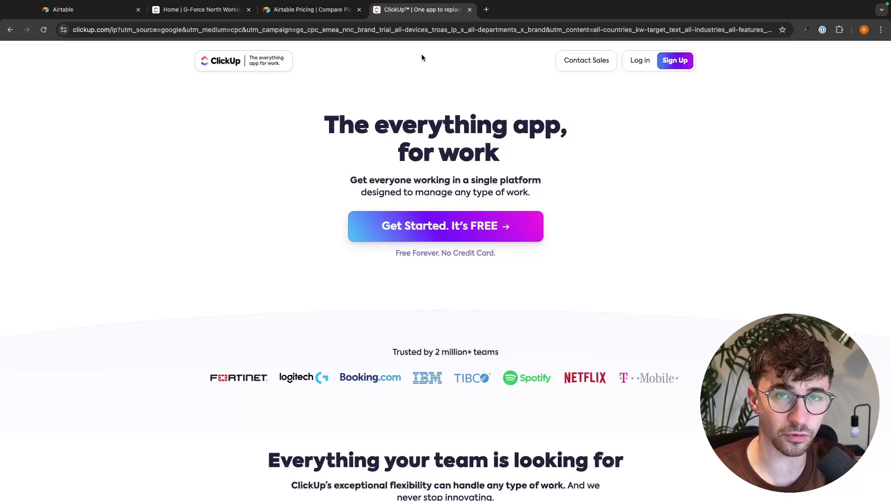
{"action": "left_click", "coordinate": [313, 10]}
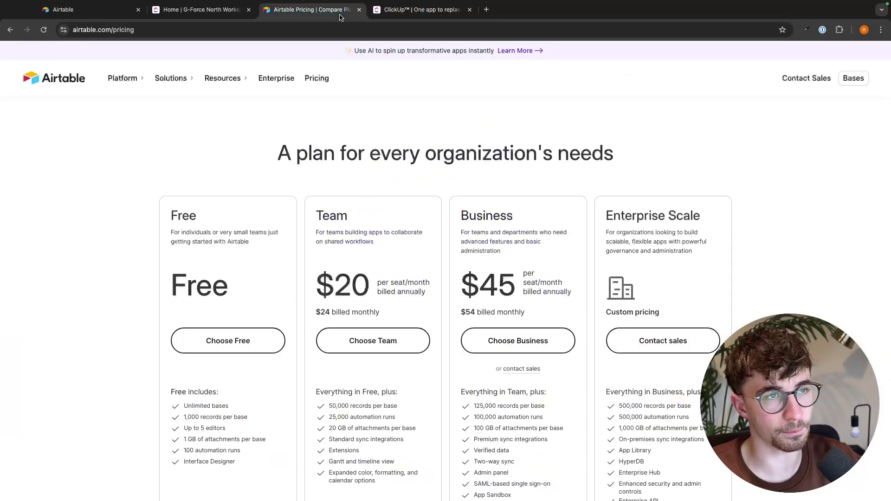
{"action": "left_click", "coordinate": [402, 10]}
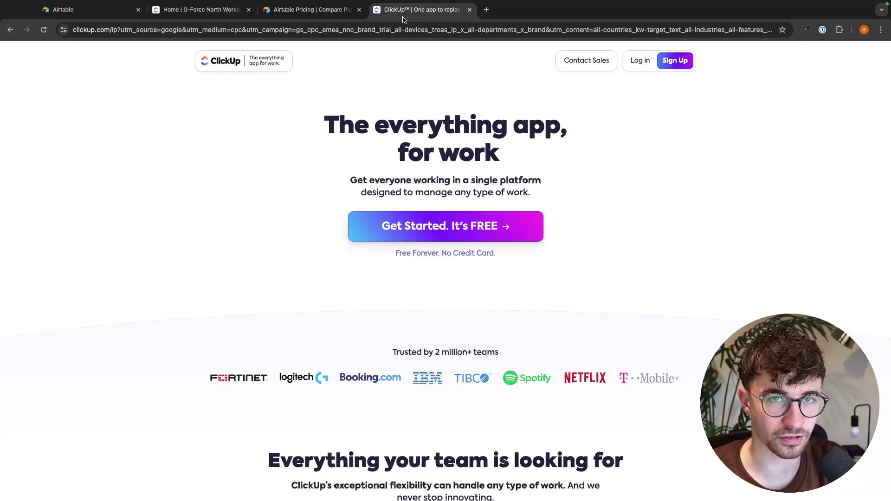
{"action": "left_click", "coordinate": [307, 10]}
{"action": "left_click", "coordinate": [415, 10]}
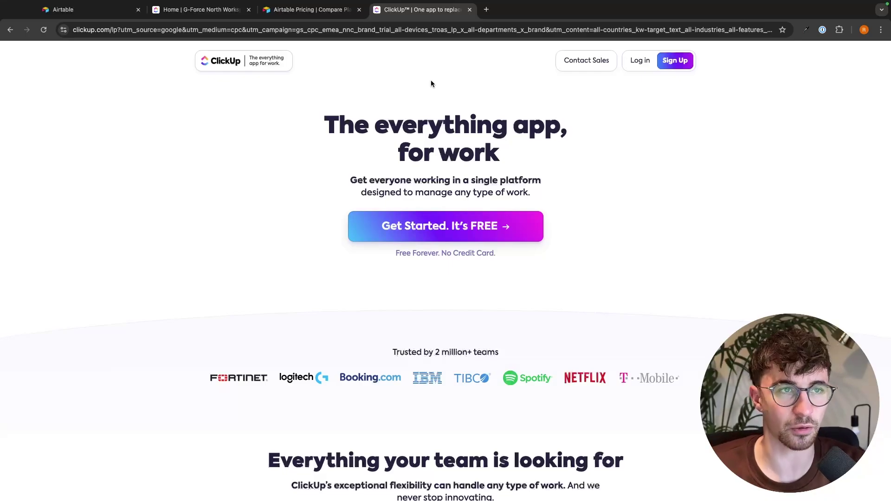
{"action": "key", "text": "ctrl+shift+Tab"}
{"action": "scroll", "coordinate": [282, 137], "scroll_direction": "down", "scroll_amount": 2}
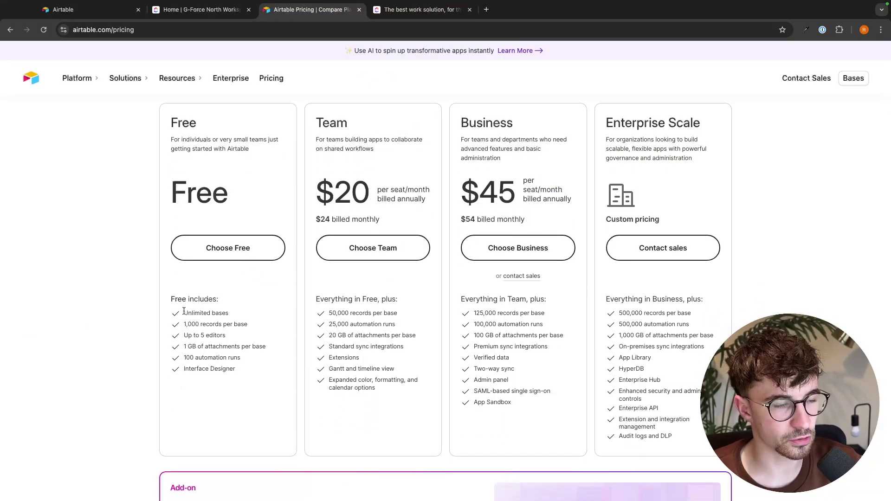
{"action": "left_click_drag", "start_coordinate": [182, 310], "coordinate": [228, 313]}
{"action": "left_click", "coordinate": [255, 318]}
{"action": "left_click", "coordinate": [399, 12]}
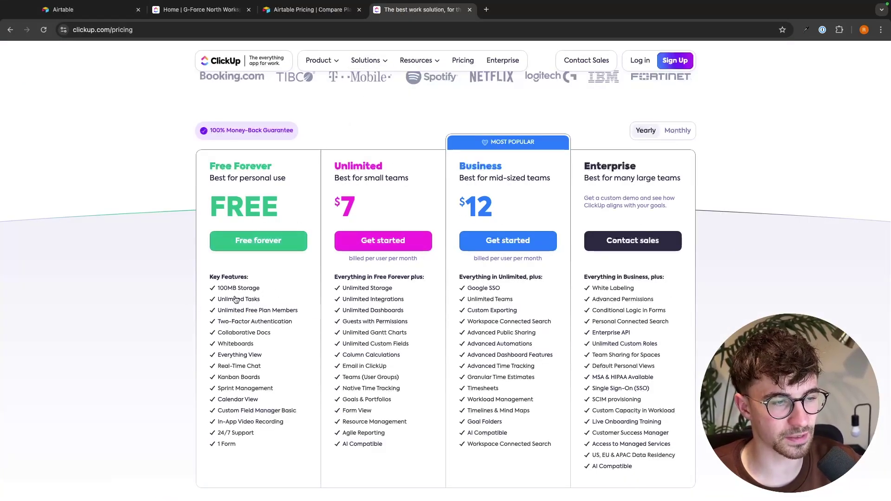
{"action": "left_click_drag", "start_coordinate": [216, 299], "coordinate": [273, 303]}
{"action": "left_click", "coordinate": [307, 12]}
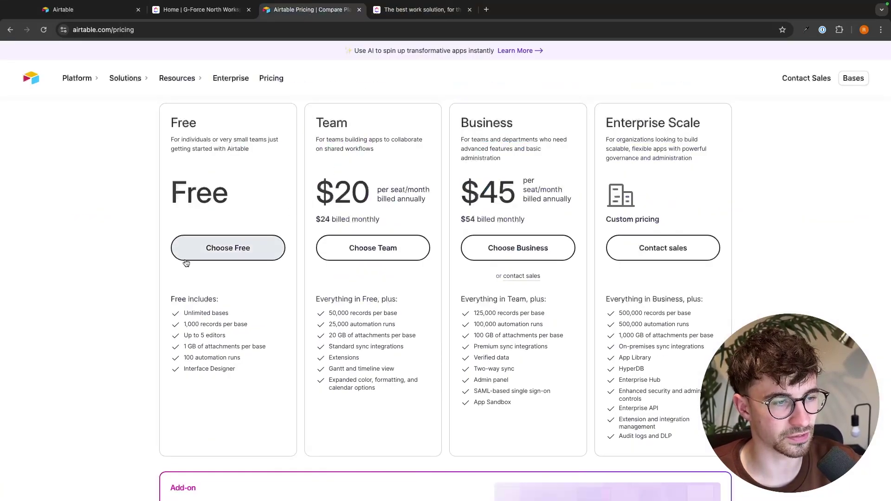
{"action": "left_click_drag", "start_coordinate": [177, 311], "coordinate": [283, 313]}
{"action": "left_click", "coordinate": [283, 312]}
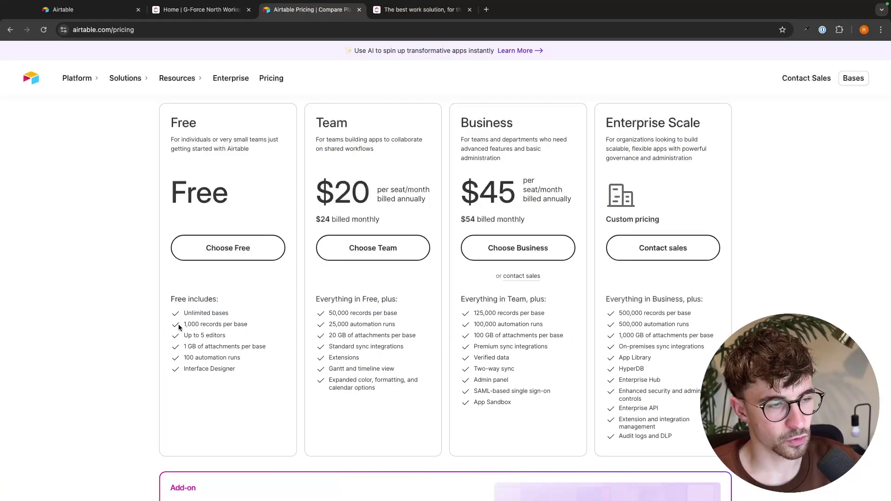
{"action": "left_click_drag", "start_coordinate": [178, 324], "coordinate": [250, 323]}
{"action": "left_click", "coordinate": [250, 322]}
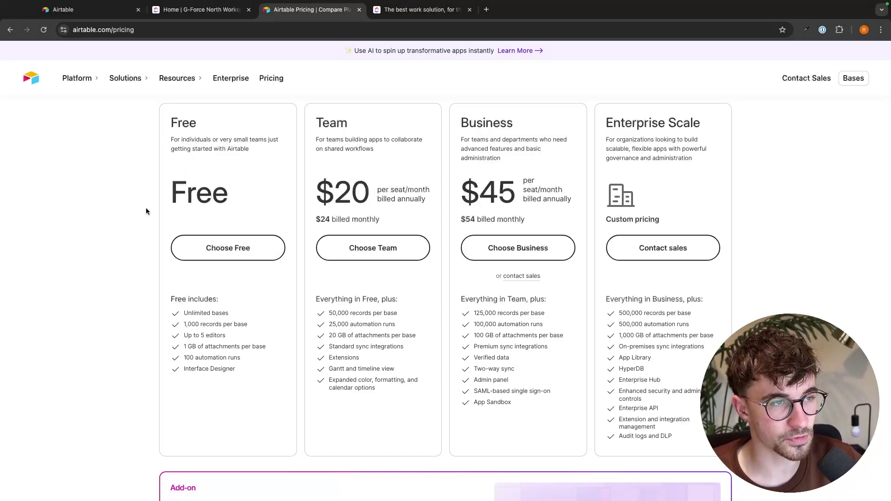
{"action": "left_click", "coordinate": [416, 17]}
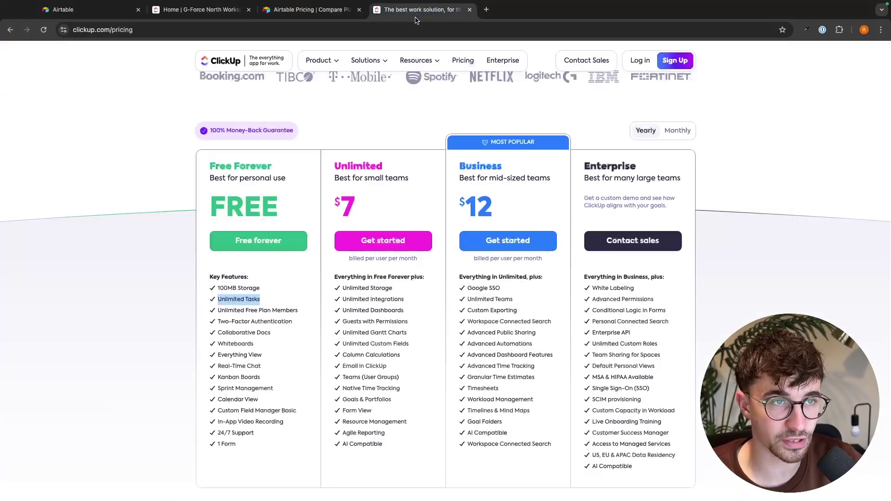
{"action": "left_click", "coordinate": [309, 10]}
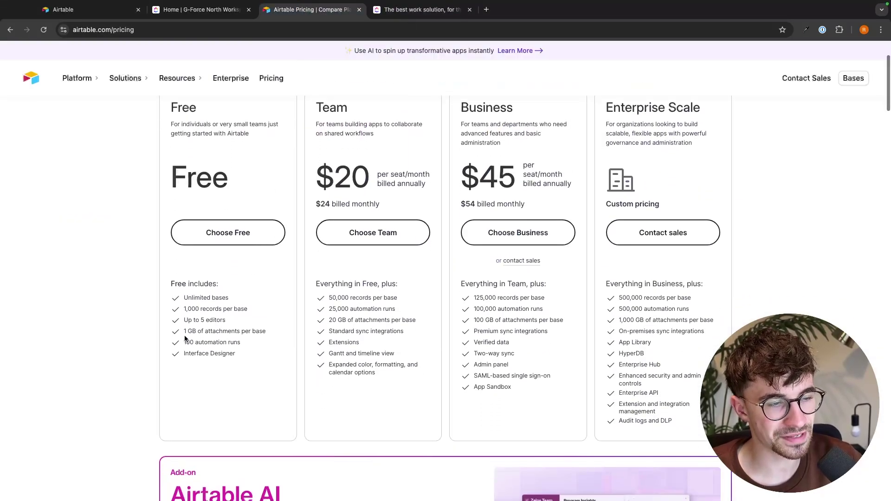
{"action": "left_click_drag", "start_coordinate": [183, 339], "coordinate": [279, 335]}
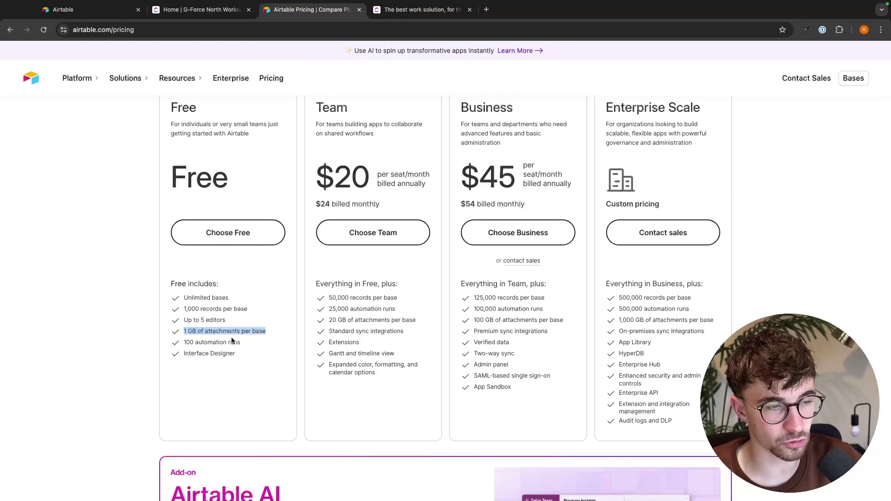
{"action": "left_click", "coordinate": [416, 10]}
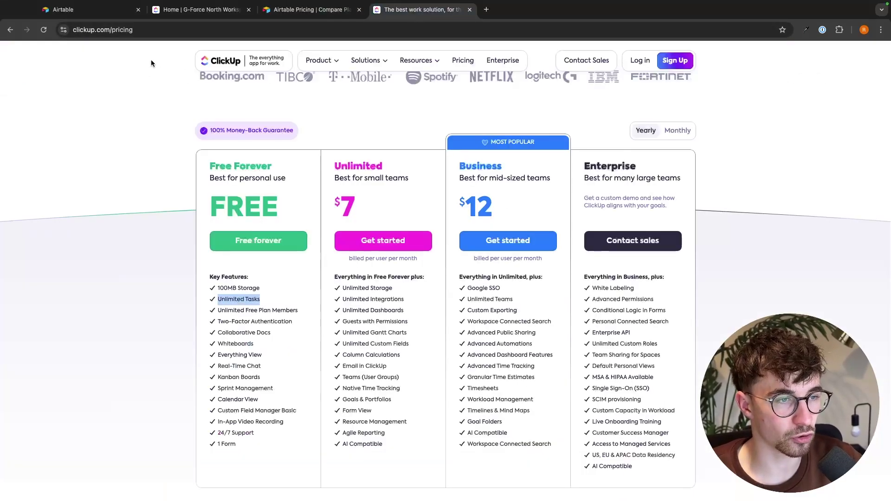
{"action": "left_click_drag", "start_coordinate": [216, 288], "coordinate": [264, 290]}
Highlight Airtable Team plan details: $20 per seat, 25,000 automation runs, 20 GB attachments per base.
{"action": "left_click", "coordinate": [310, 10]}
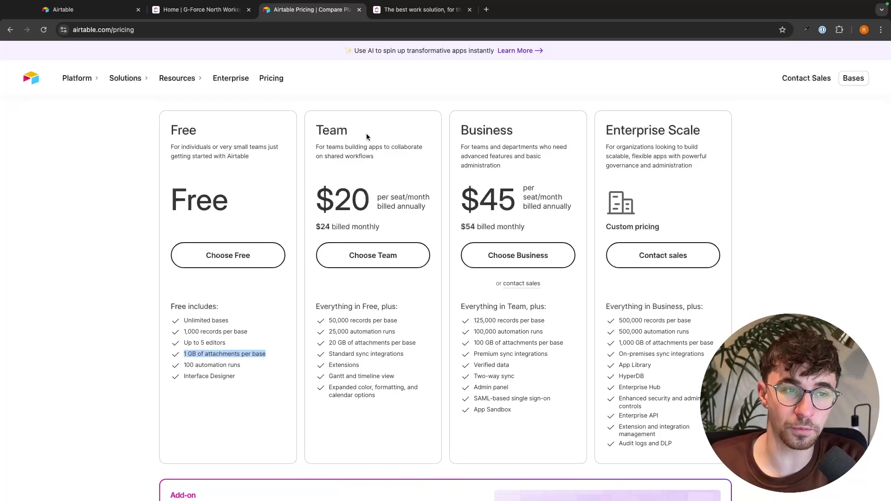
{"action": "left_click", "coordinate": [417, 9]}
{"action": "left_click", "coordinate": [343, 10]}
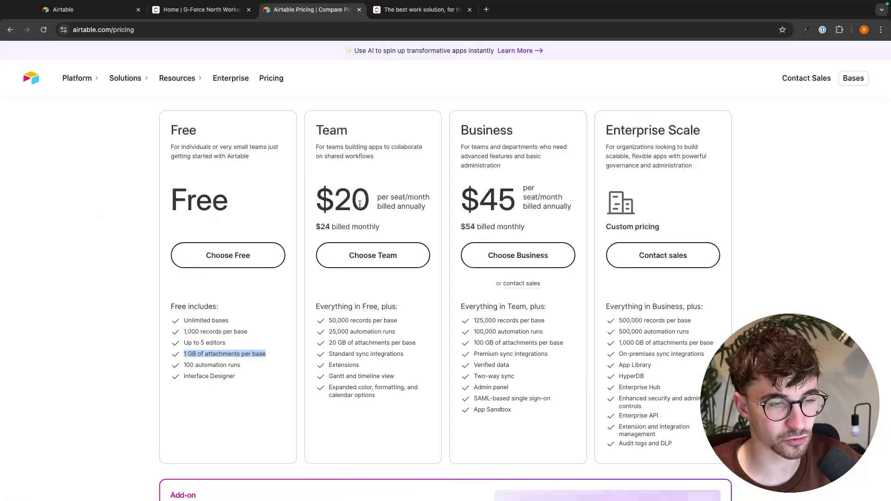
{"action": "left_click_drag", "start_coordinate": [317, 200], "coordinate": [433, 202]}
{"action": "left_click", "coordinate": [326, 239]}
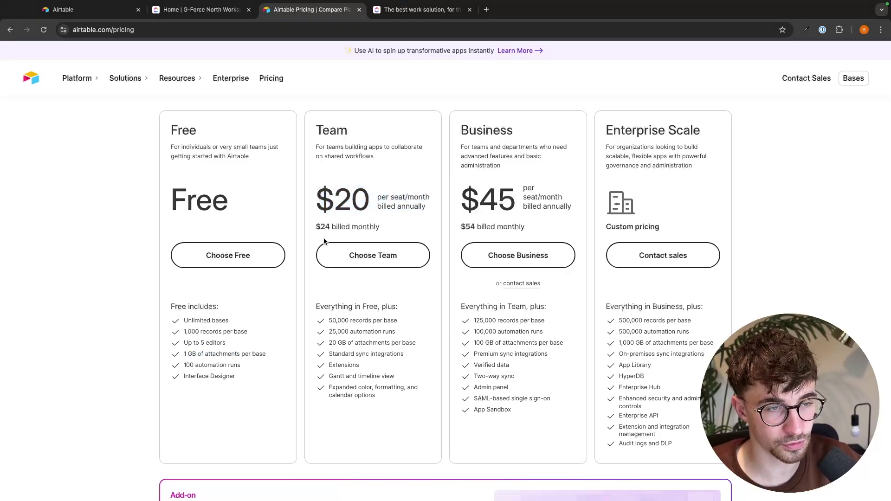
{"action": "scroll", "coordinate": [326, 239], "scroll_direction": "down", "scroll_amount": 1}
{"action": "left_click_drag", "start_coordinate": [325, 312], "coordinate": [407, 313]}
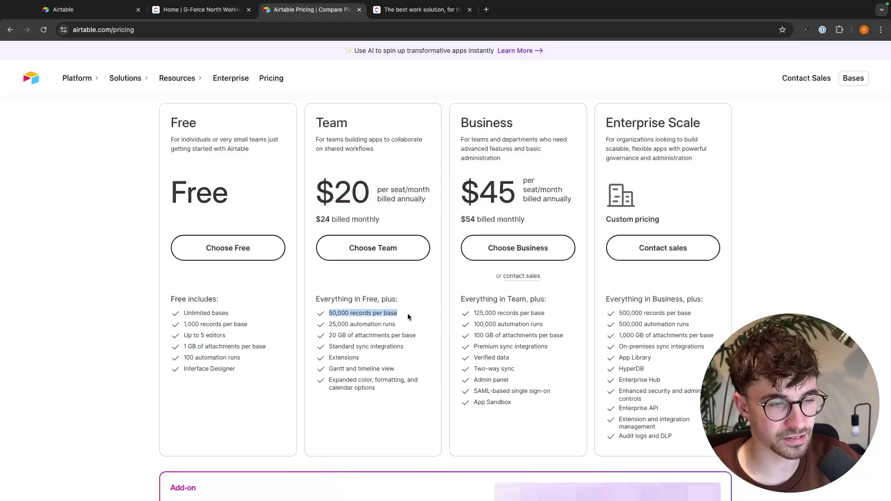
{"action": "left_click_drag", "start_coordinate": [327, 325], "coordinate": [417, 328]}
{"action": "left_click_drag", "start_coordinate": [331, 336], "coordinate": [416, 340]}
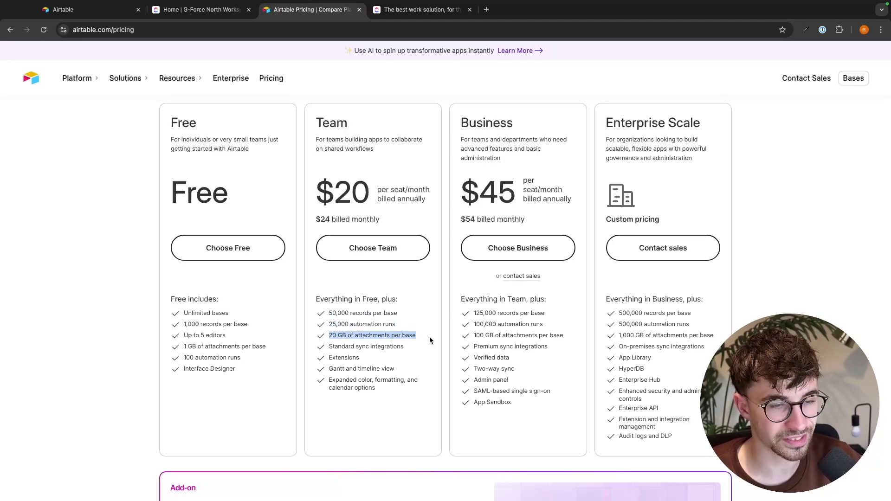
{"action": "left_click", "coordinate": [418, 336]}
Highlight ClickUp's $7 Unlimited plan and Free Forever's Unlimited Tasks, then return to ClickUp home.
{"action": "left_click", "coordinate": [422, 10]}
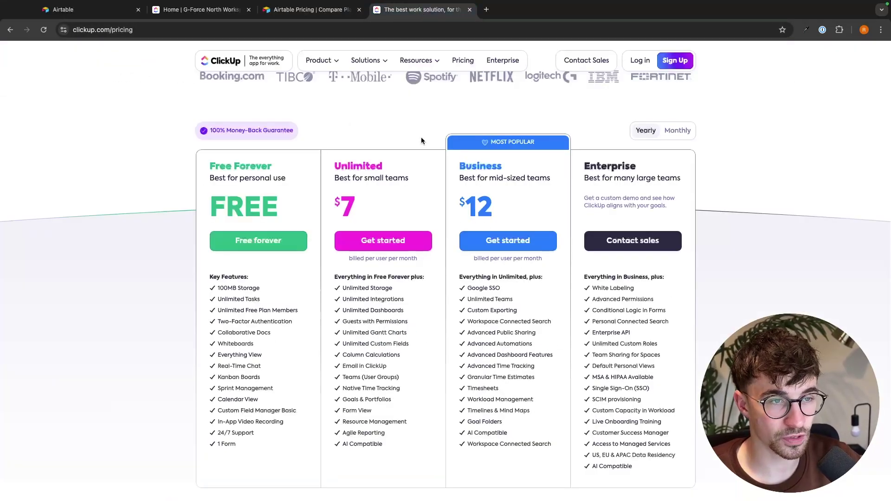
{"action": "left_click_drag", "start_coordinate": [381, 197], "coordinate": [328, 173]}
{"action": "left_click", "coordinate": [333, 174]}
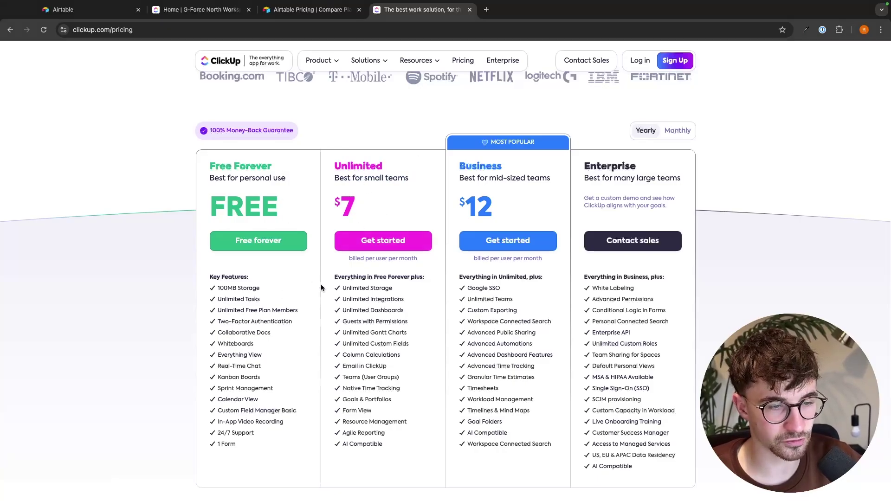
{"action": "left_click_drag", "start_coordinate": [321, 284], "coordinate": [354, 193]}
{"action": "scroll", "coordinate": [359, 194], "scroll_direction": "up", "scroll_amount": 4}
{"action": "scroll", "coordinate": [358, 194], "scroll_direction": "up", "scroll_amount": 4}
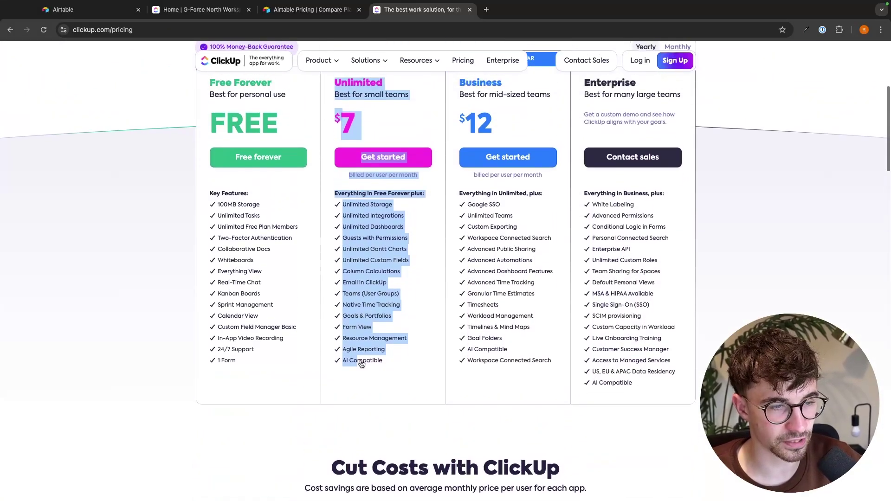
{"action": "left_click_drag", "start_coordinate": [341, 233], "coordinate": [393, 233]}
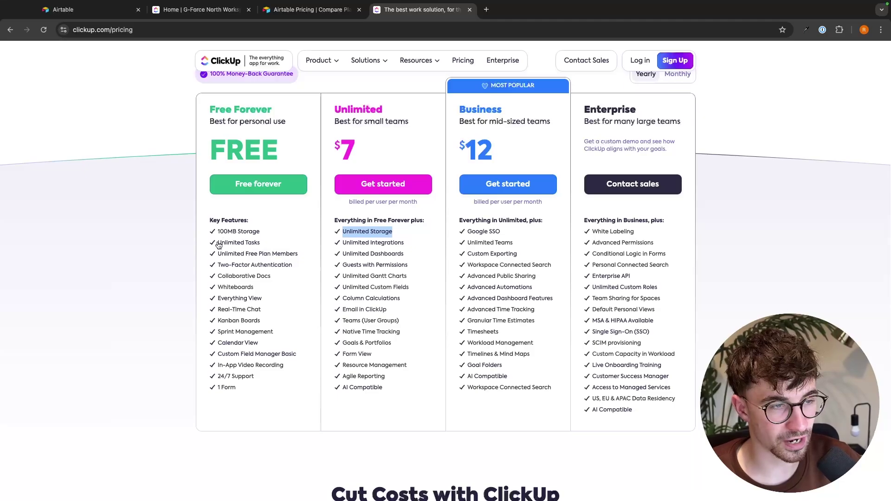
{"action": "left_click_drag", "start_coordinate": [218, 243], "coordinate": [259, 244]}
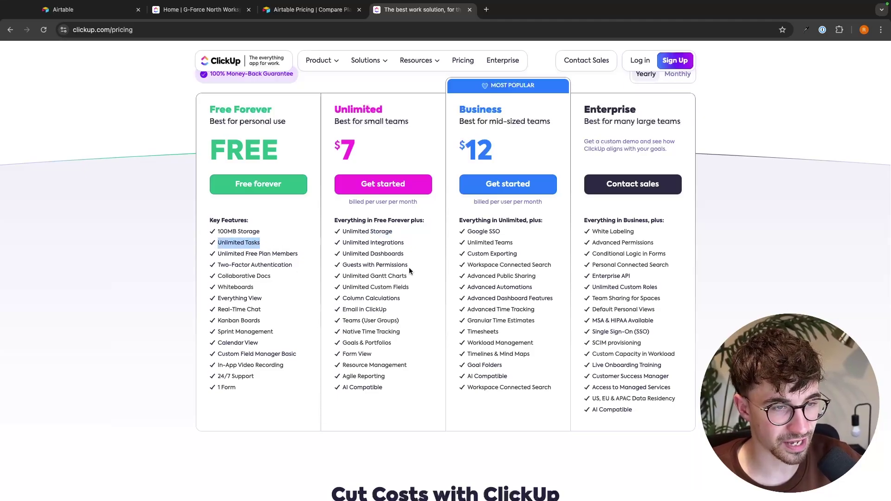
{"action": "left_click_drag", "start_coordinate": [335, 220], "coordinate": [427, 223]}
{"action": "left_click", "coordinate": [429, 224]}
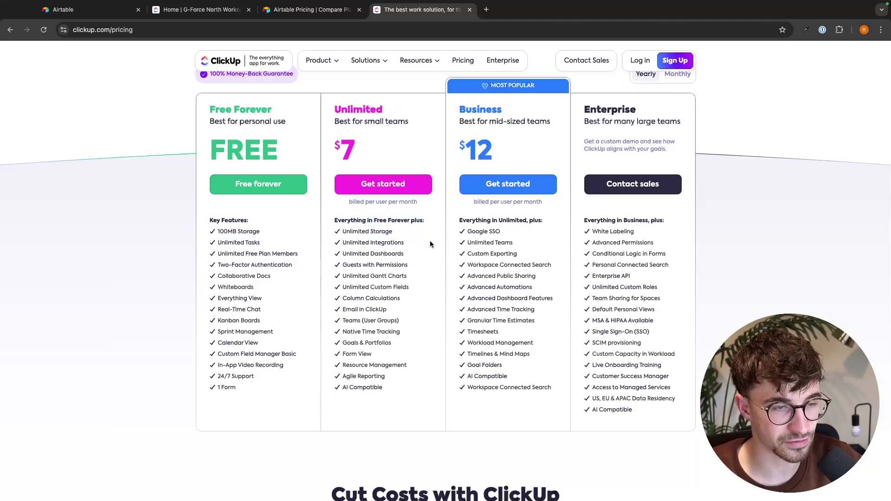
{"action": "scroll", "coordinate": [430, 243], "scroll_direction": "up", "scroll_amount": 2}
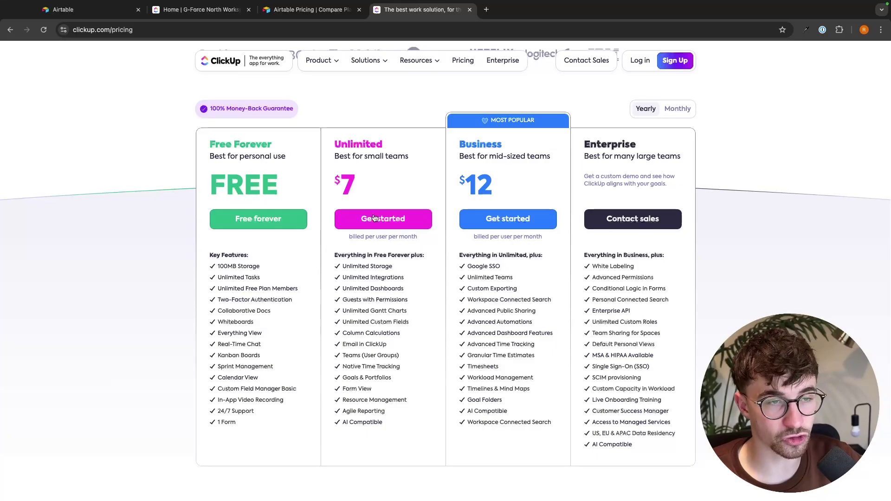
{"action": "scroll", "coordinate": [464, 194], "scroll_direction": "down", "scroll_amount": 1}
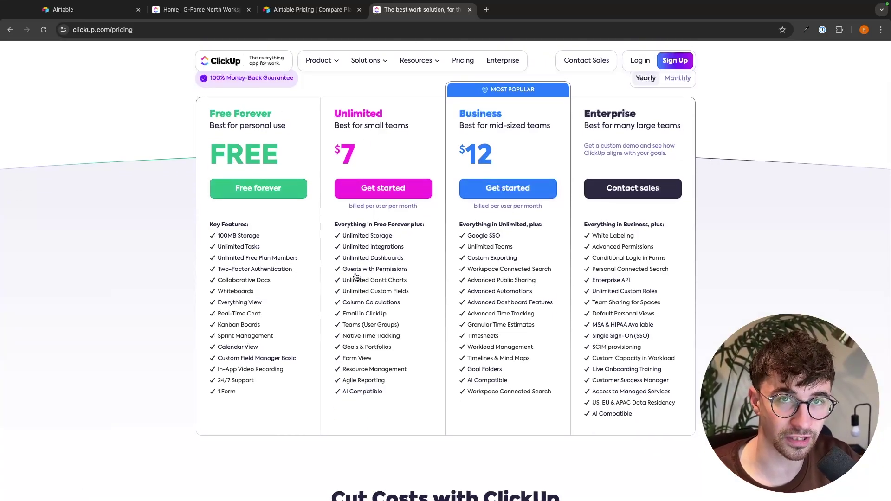
{"action": "left_click", "coordinate": [205, 13]}
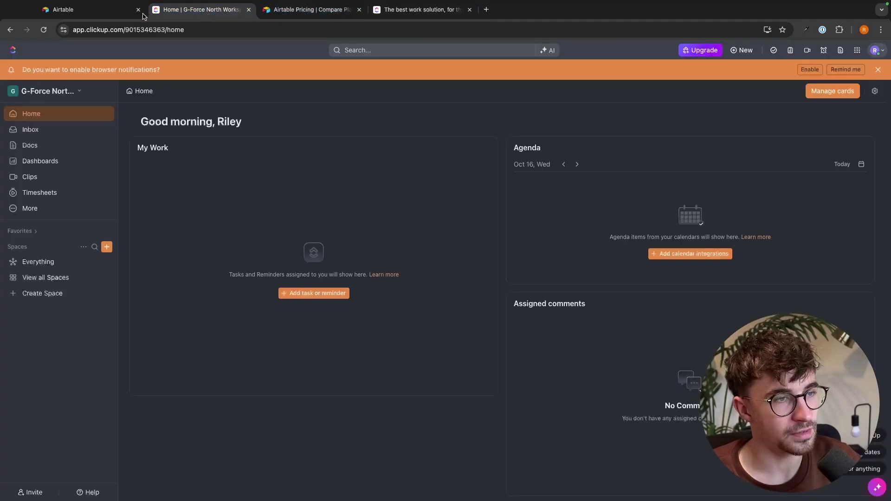
Start a blank Airtable base from scratch and rename it 'Social Media Campaign'.
{"action": "left_click", "coordinate": [134, 15]}
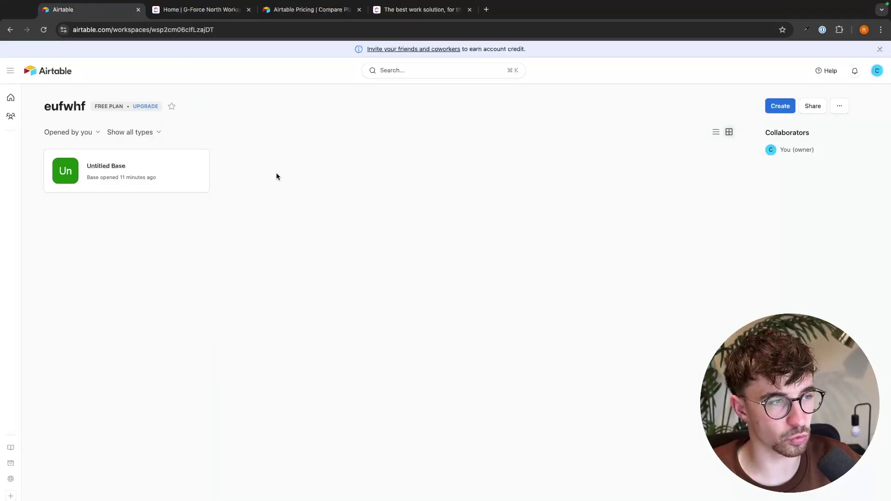
{"action": "mouse_move", "coordinate": [19, 127]}
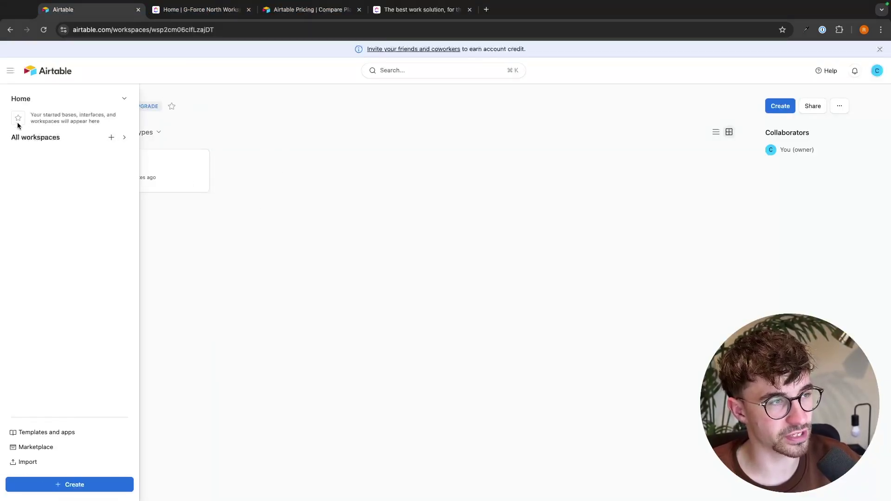
{"action": "left_click", "coordinate": [71, 485]}
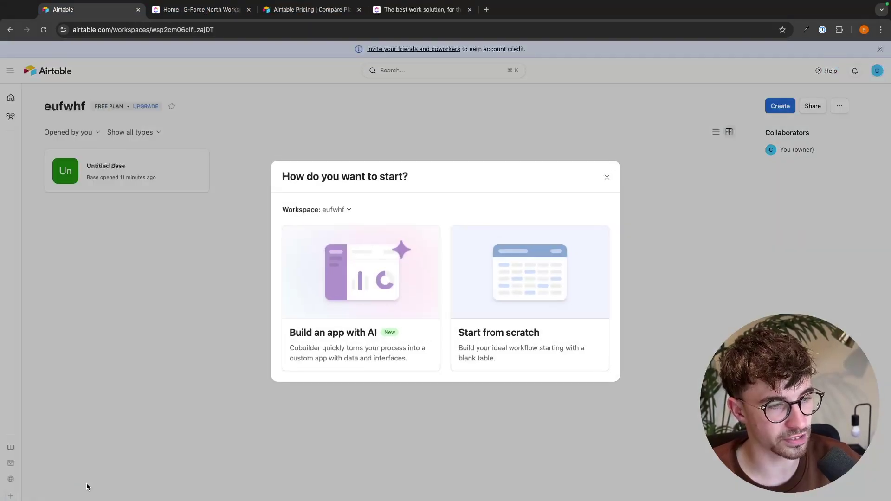
{"action": "left_click", "coordinate": [521, 307]}
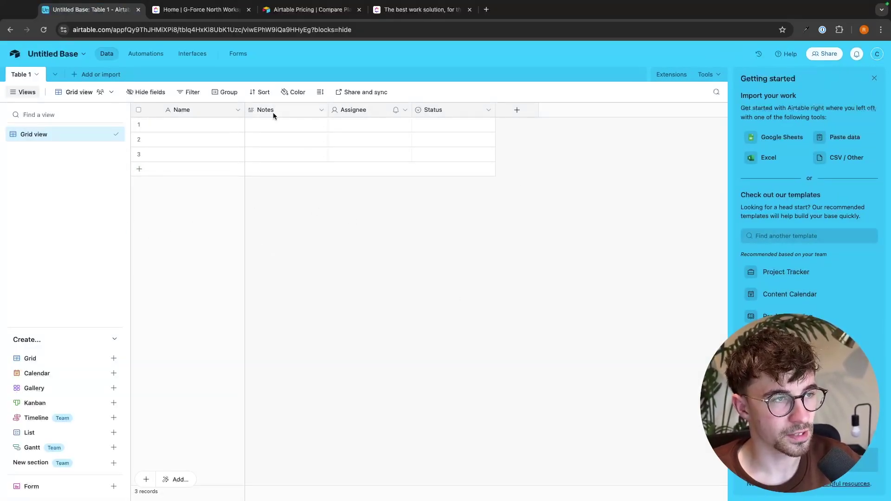
{"action": "left_click", "coordinate": [53, 55]}
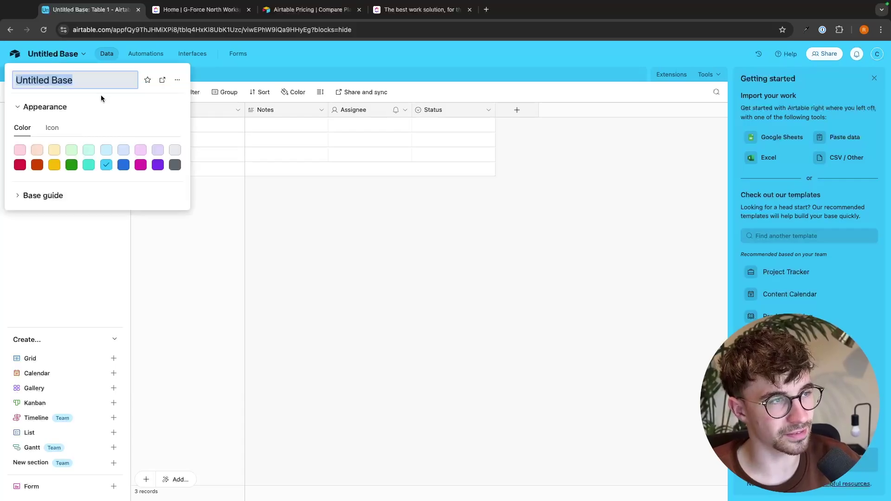
{"action": "type", "text": "Social "}
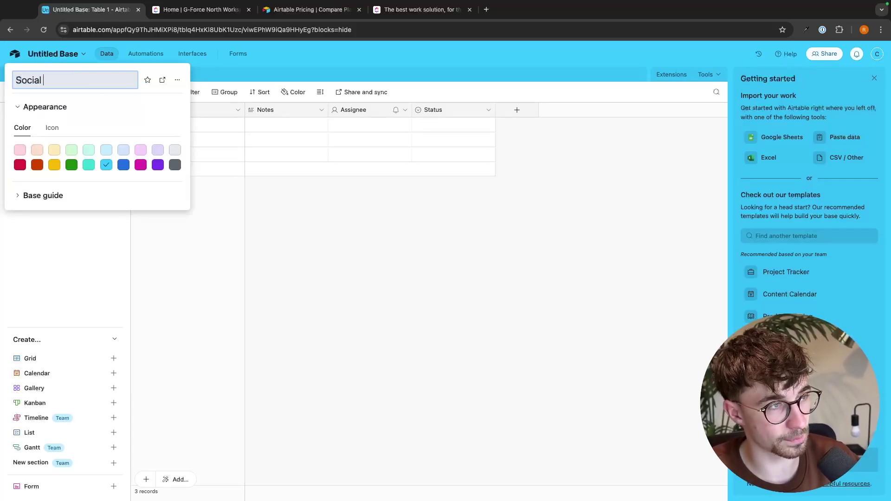
{"action": "type", "text": "Media Campaign"}
{"action": "key", "text": "Return"}
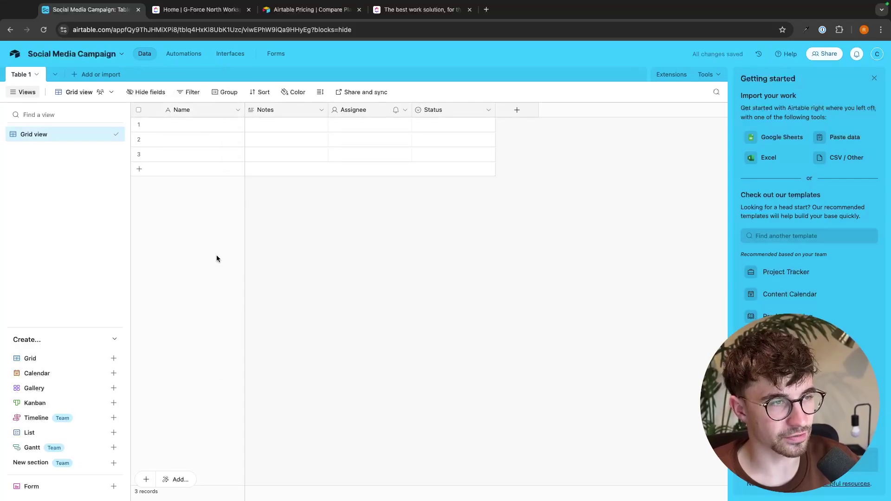
Enter 'Create profitable facebook ads' and 'Grow to 10,000 instagram' as the first two task names.
{"action": "left_click", "coordinate": [200, 129]}
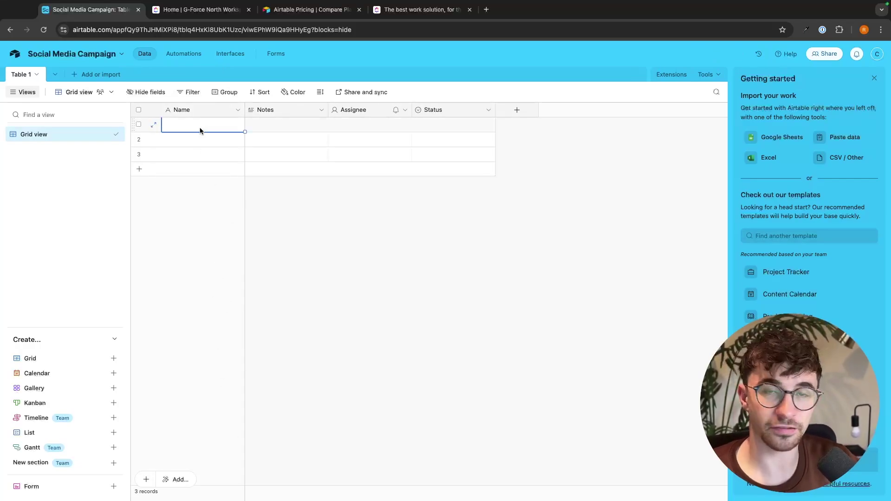
{"action": "type", "text": "Create profitable facebo"}
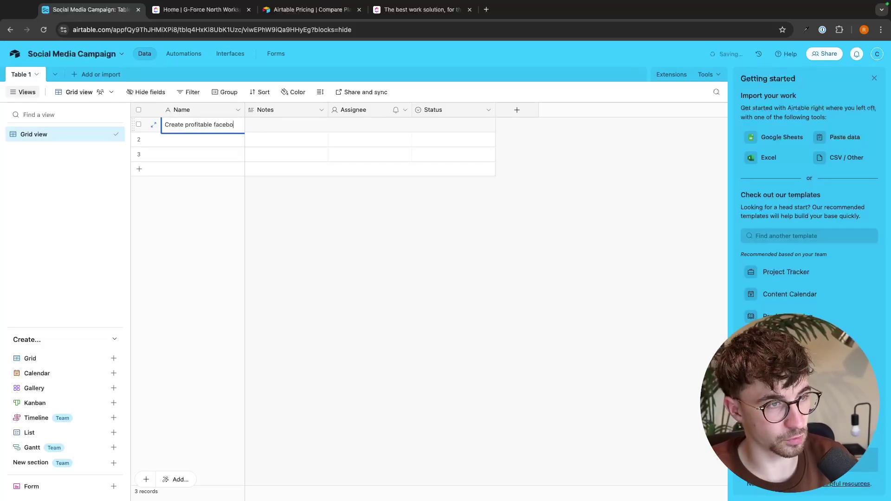
{"action": "type", "text": "ok ads"}
{"action": "left_click", "coordinate": [180, 141]}
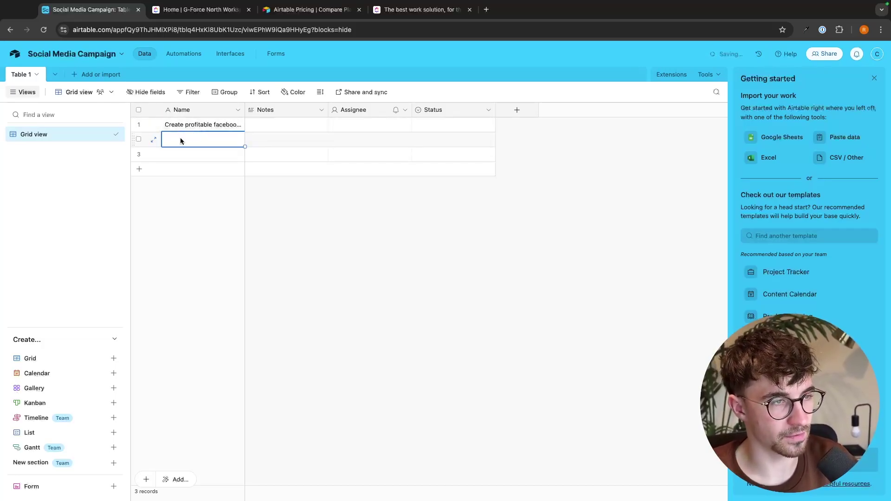
{"action": "type", "text": "Grow to 10,"}
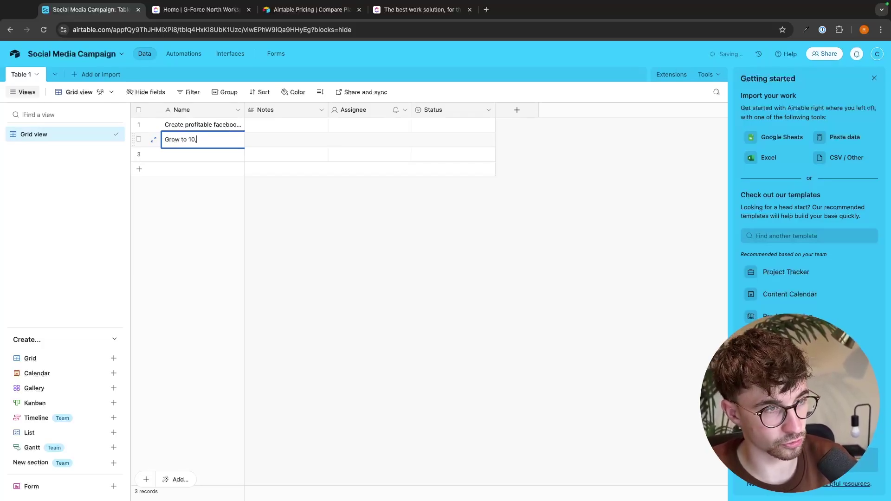
{"action": "type", "text": "000 instagram"}
{"action": "key", "text": "Return"}
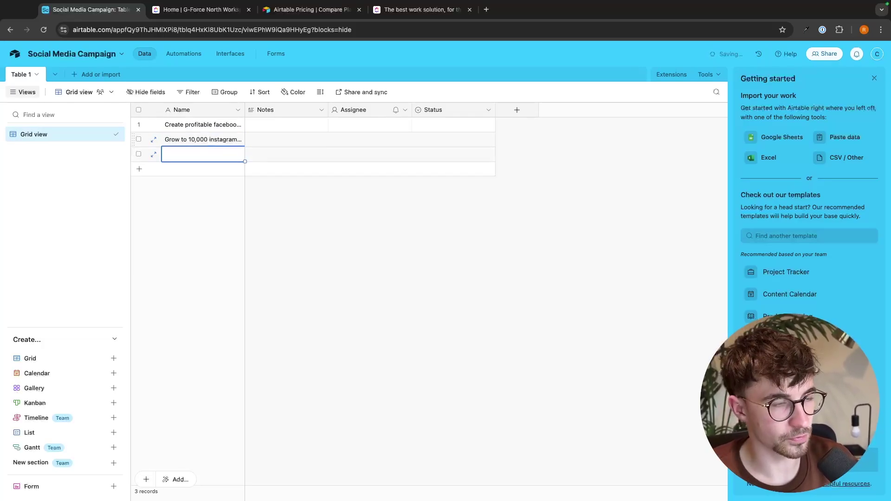
Add an empty Field 5 column and type placeholder text in the first task's Notes.
{"action": "left_click_drag", "start_coordinate": [213, 124], "coordinate": [214, 147]}
{"action": "left_click", "coordinate": [209, 125]}
{"action": "key", "text": "ctrl+v"}
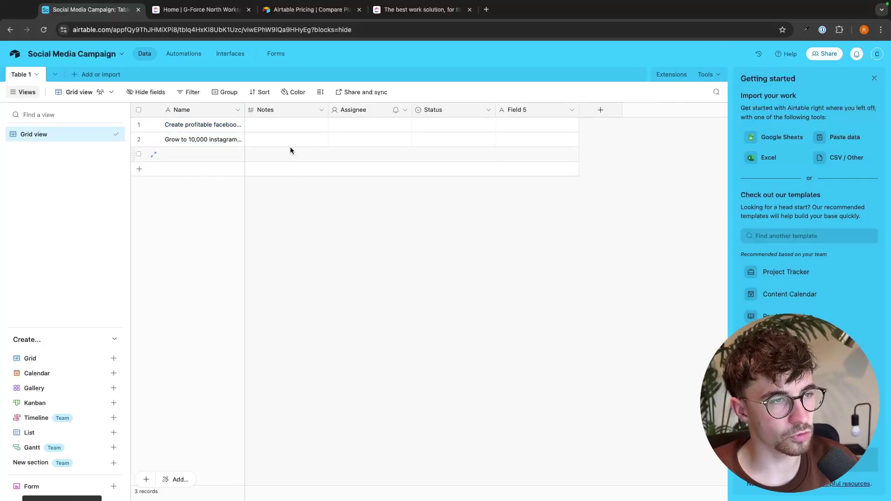
{"action": "left_click", "coordinate": [268, 126]}
{"action": "left_click", "coordinate": [275, 129]}
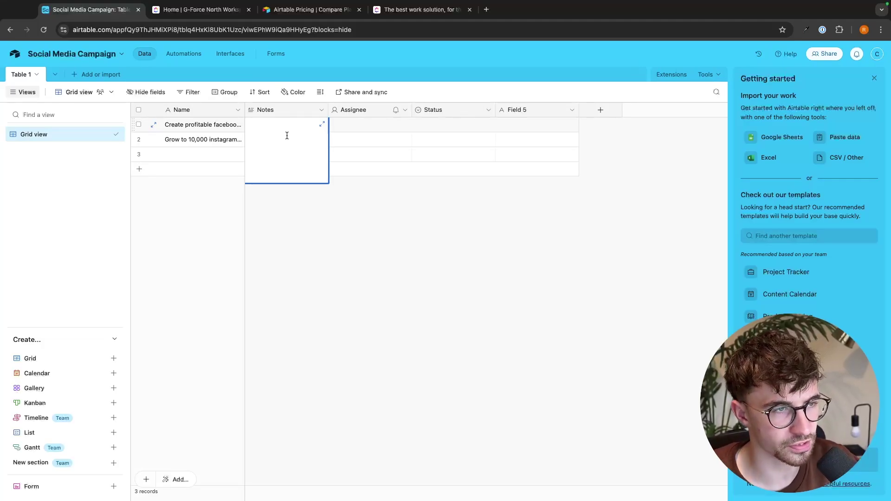
{"action": "type", "text": "lfjnewkjgnewjkgnegew"}
{"action": "key", "text": "Return"}
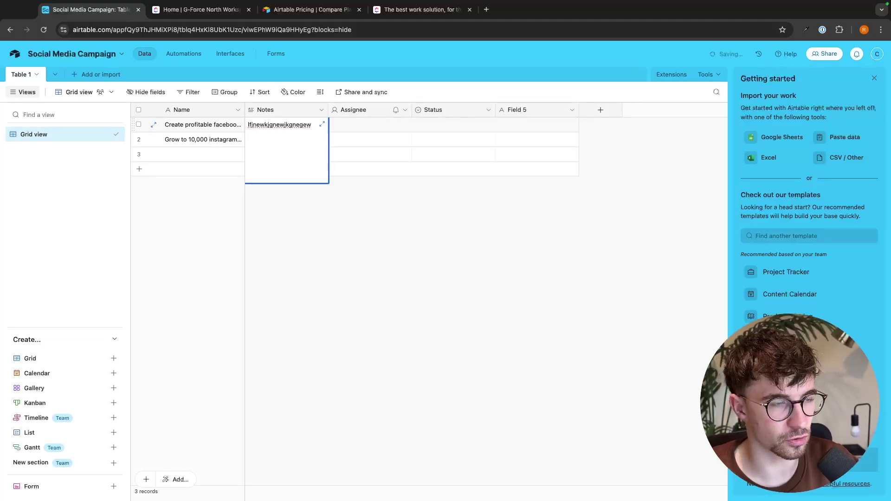
{"action": "left_click", "coordinate": [354, 223]}
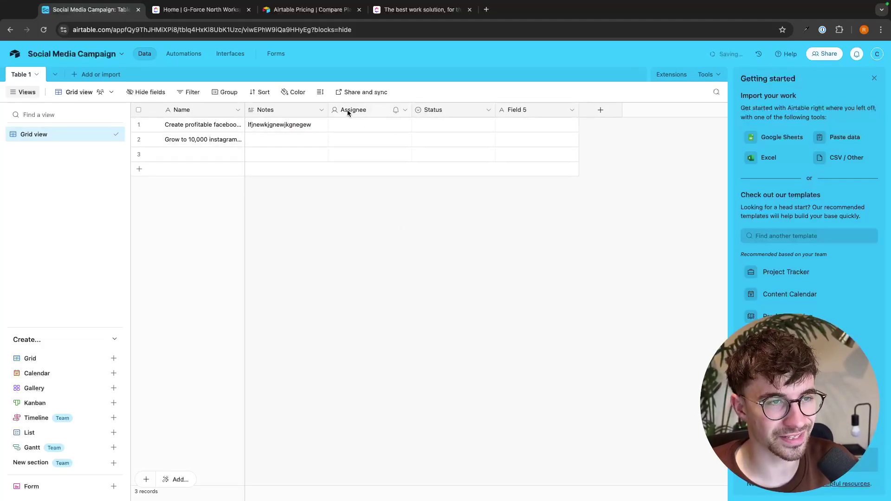
{"action": "left_click", "coordinate": [340, 127]}
{"action": "left_click", "coordinate": [406, 125]}
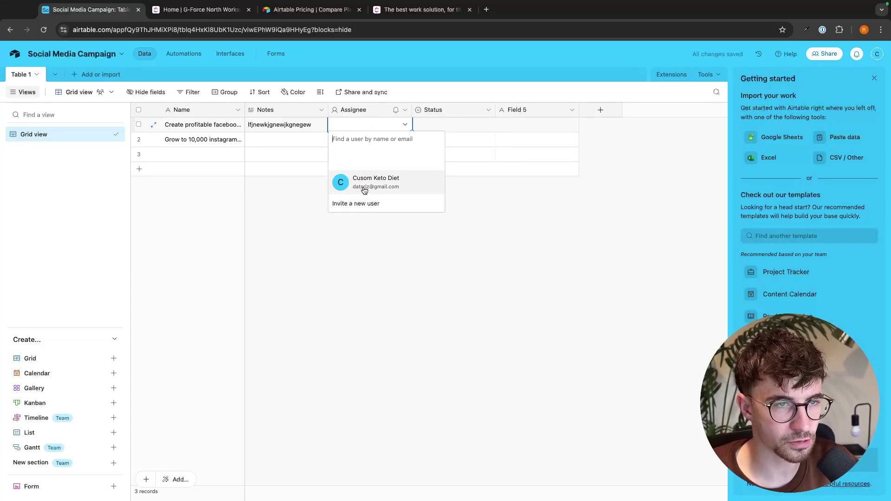
Assign the collaborator to the first task, set its status to Todo, and delete Field 5.
{"action": "left_click", "coordinate": [361, 188]}
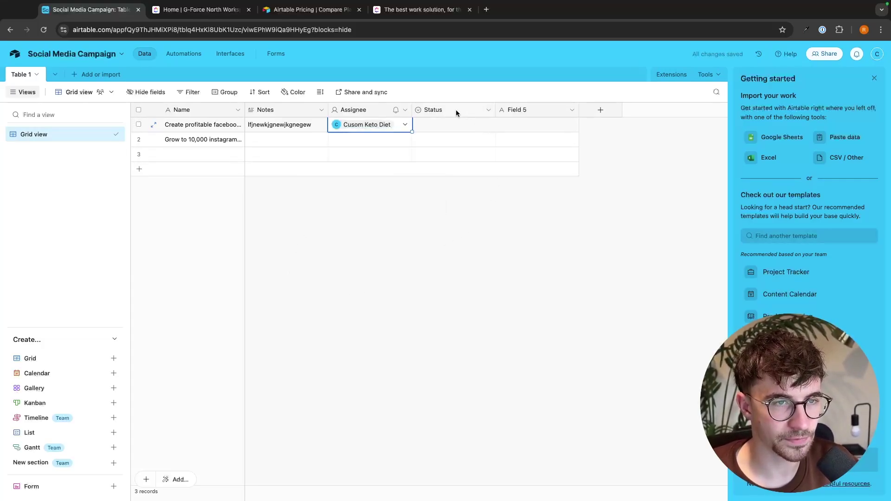
{"action": "left_click", "coordinate": [441, 125]}
{"action": "left_click", "coordinate": [488, 125]}
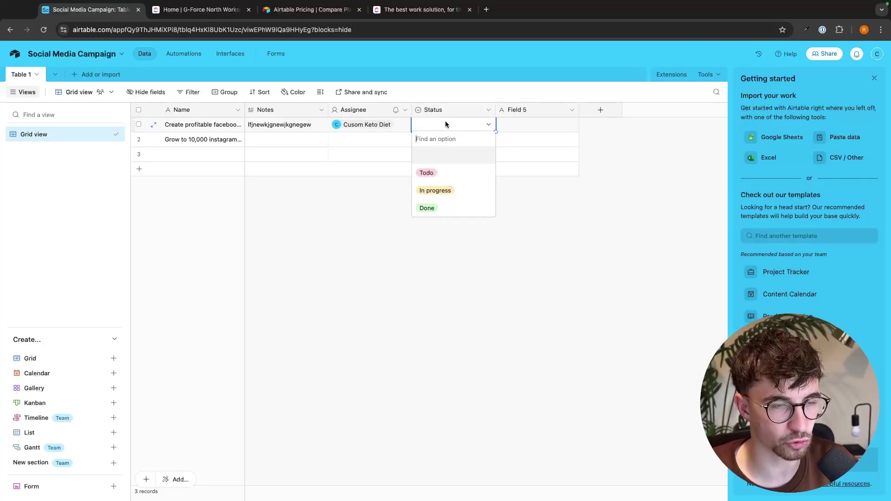
{"action": "left_click", "coordinate": [427, 174]}
{"action": "left_click", "coordinate": [571, 109]}
{"action": "left_click", "coordinate": [541, 360]}
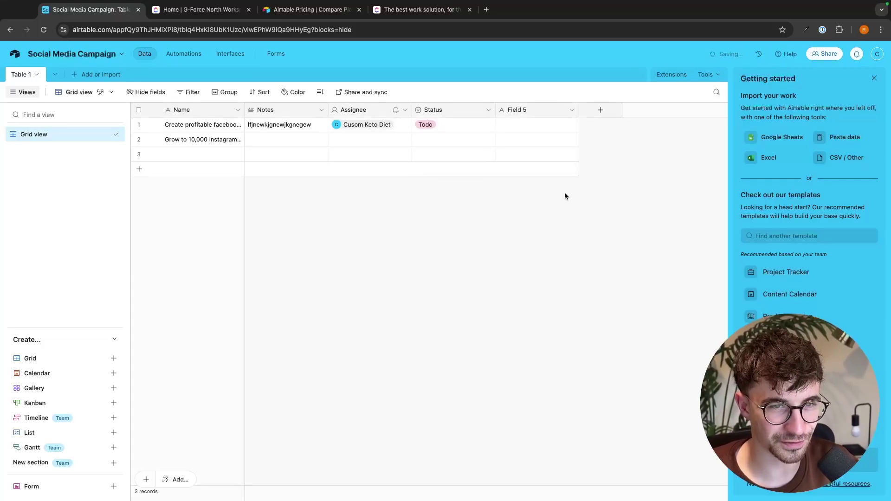
Add a Date field named Start Date to the table.
{"action": "left_click", "coordinate": [521, 111]}
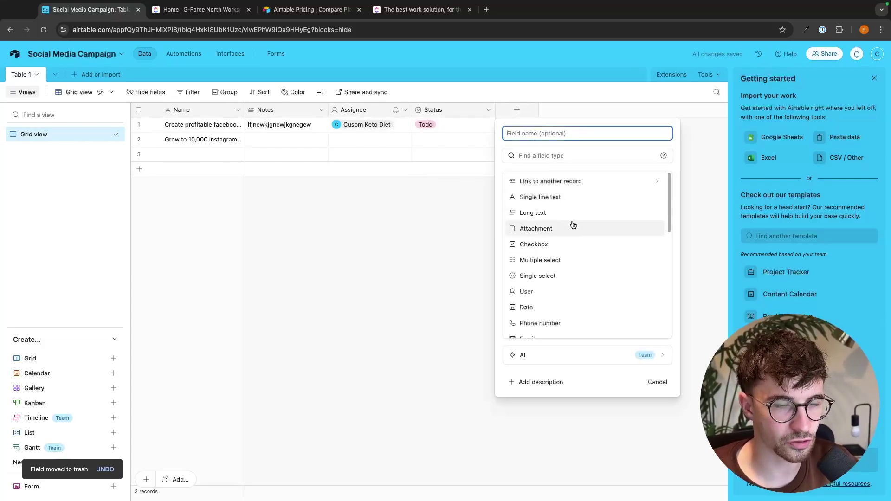
{"action": "scroll", "coordinate": [574, 241], "scroll_direction": "down", "scroll_amount": 3}
{"action": "scroll", "coordinate": [574, 240], "scroll_direction": "down", "scroll_amount": 5}
{"action": "scroll", "coordinate": [574, 207], "scroll_direction": "up", "scroll_amount": 10}
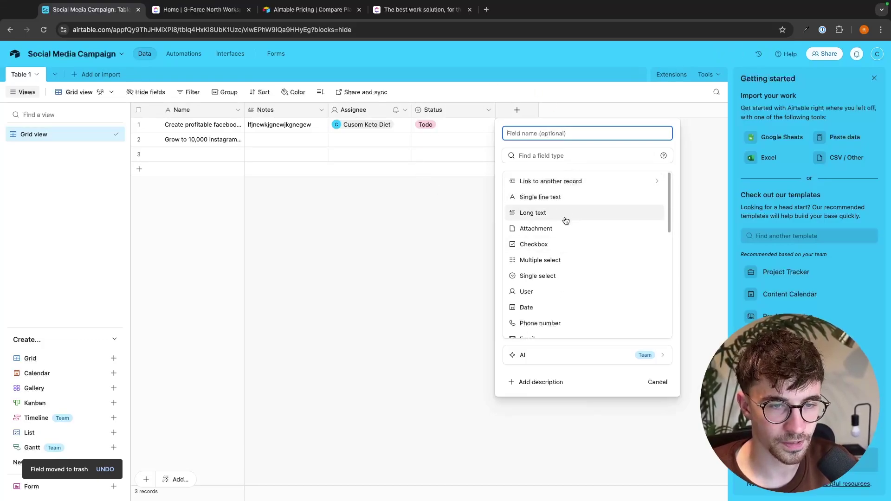
{"action": "scroll", "coordinate": [562, 254], "scroll_direction": "down", "scroll_amount": 3}
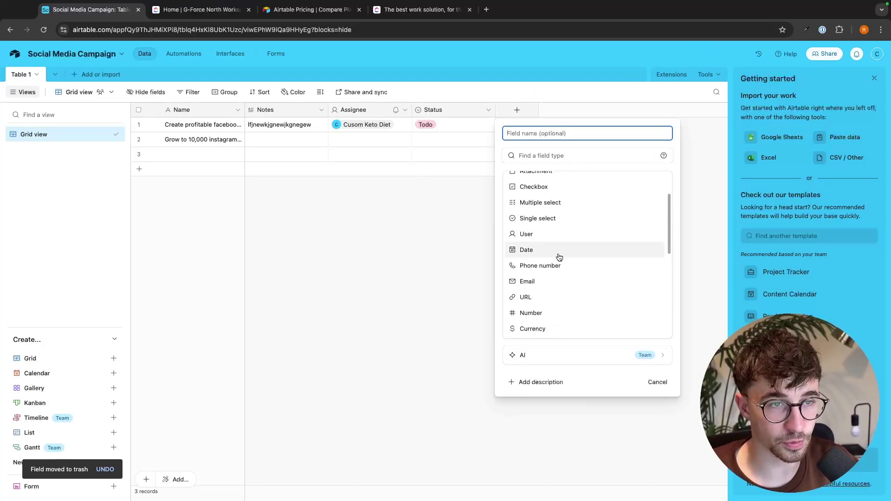
{"action": "left_click", "coordinate": [524, 250]}
{"action": "left_click", "coordinate": [542, 136]}
{"action": "type", "text": "Start Date"}
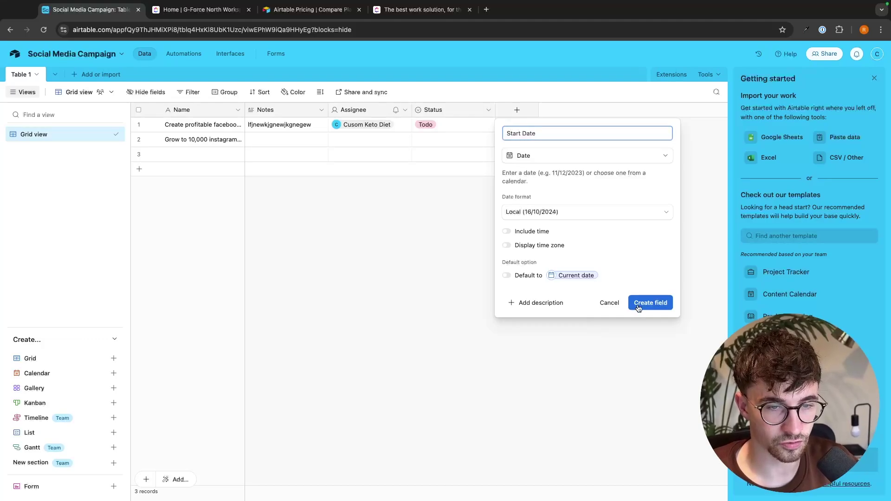
{"action": "left_click", "coordinate": [636, 306]}
Add a second Date field named End Date.
{"action": "left_click", "coordinate": [601, 109]}
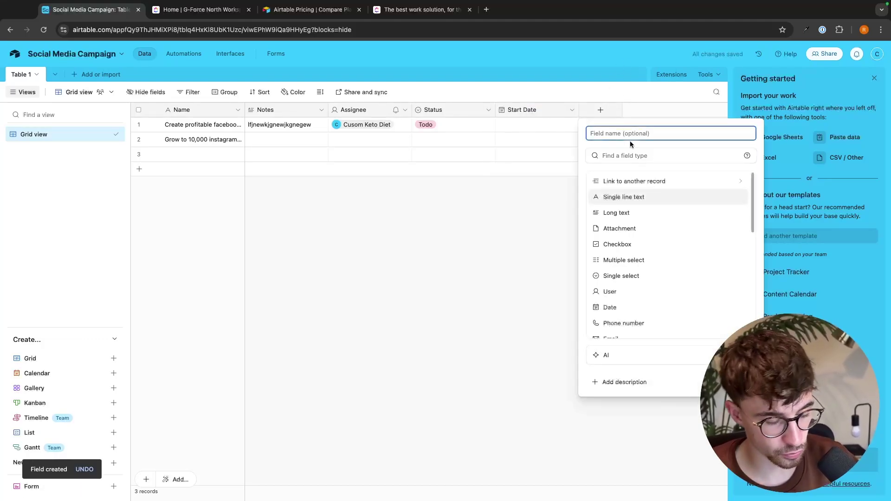
{"action": "left_click", "coordinate": [632, 306]}
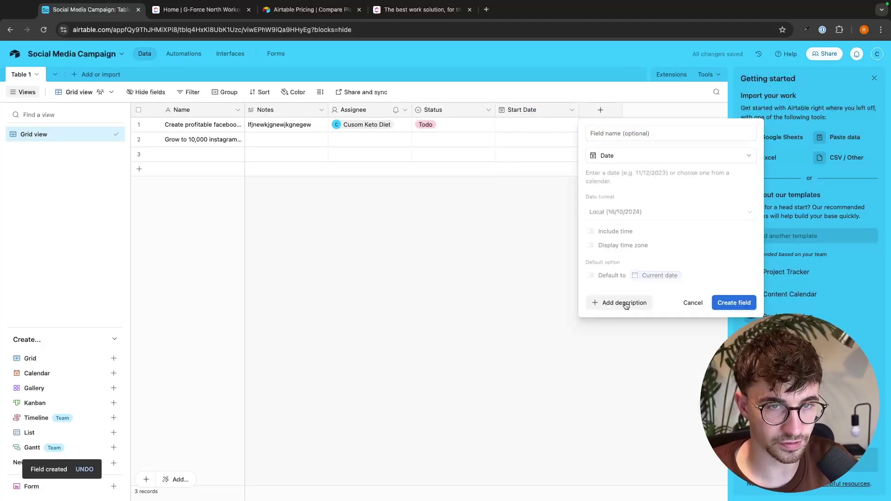
{"action": "left_click", "coordinate": [637, 133]}
{"action": "type", "text": "End DA"}
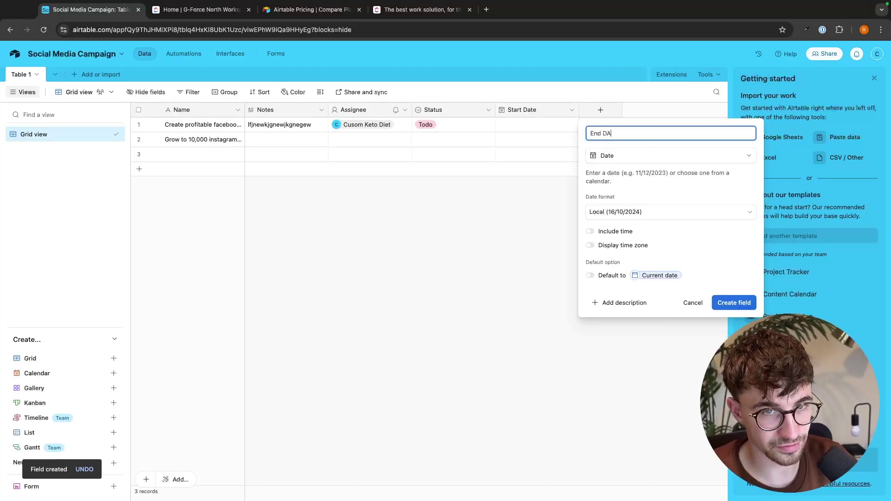
{"action": "key", "text": "BackSpace"}
{"action": "type", "text": "ate"}
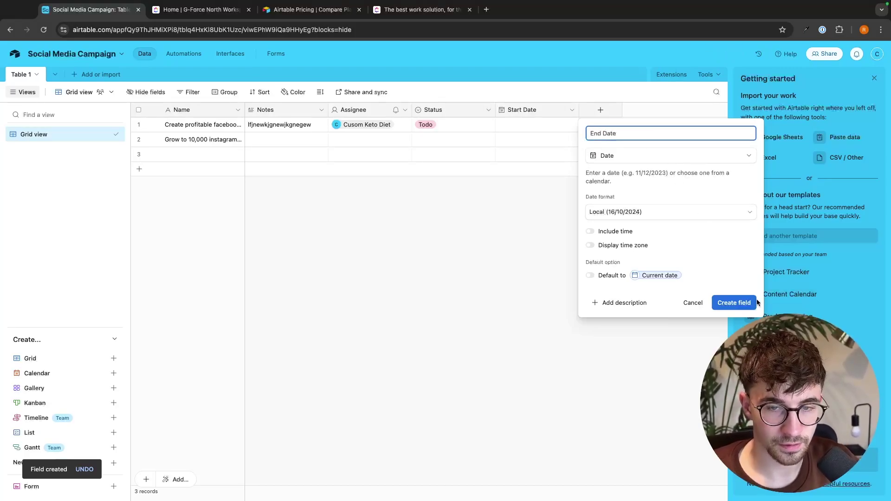
{"action": "key", "text": "Return"}
Set the first record's Start Date to 16/10/2024.
{"action": "left_click", "coordinate": [552, 127]}
{"action": "left_click", "coordinate": [552, 129]}
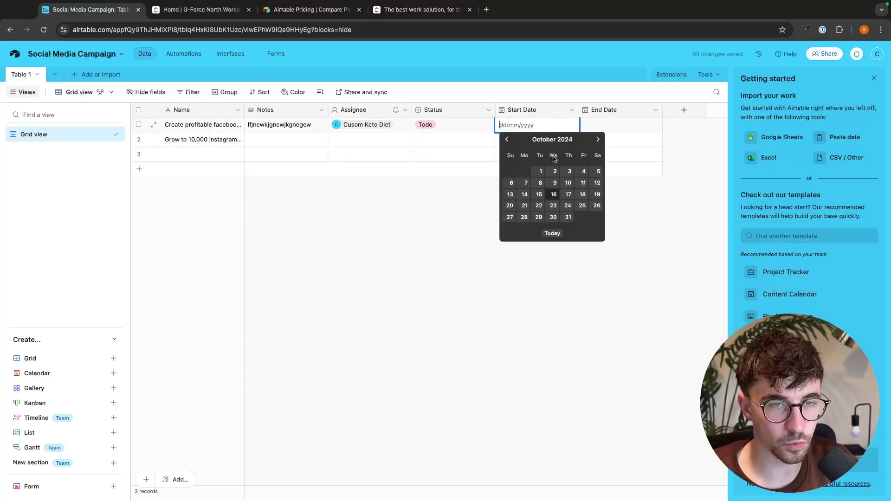
{"action": "left_click", "coordinate": [552, 190]}
{"action": "left_click", "coordinate": [608, 124]}
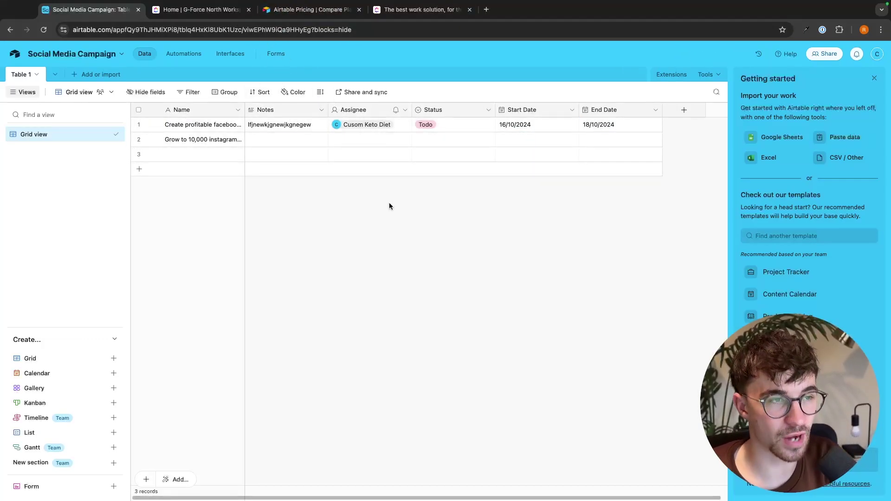
Expand the 'Create profitable facebook ads' record into its full view.
{"action": "left_click", "coordinate": [202, 125]}
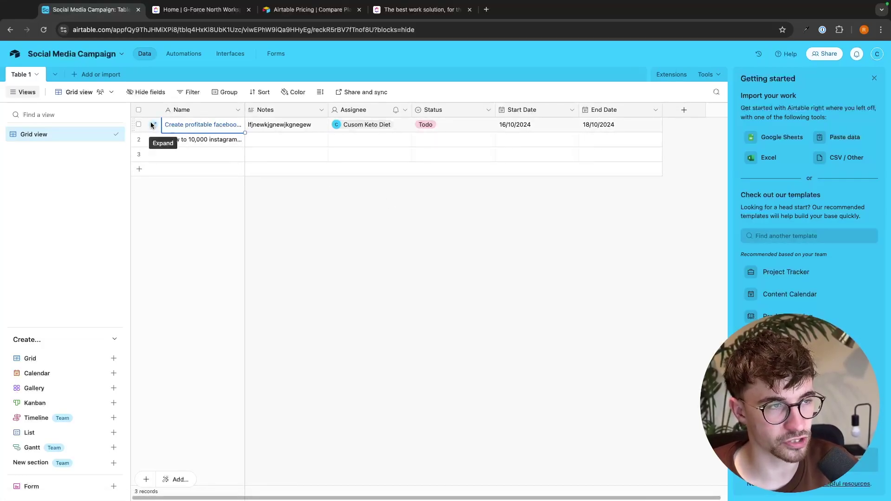
{"action": "left_click", "coordinate": [153, 124]}
{"action": "triple_click", "coordinate": [226, 144]}
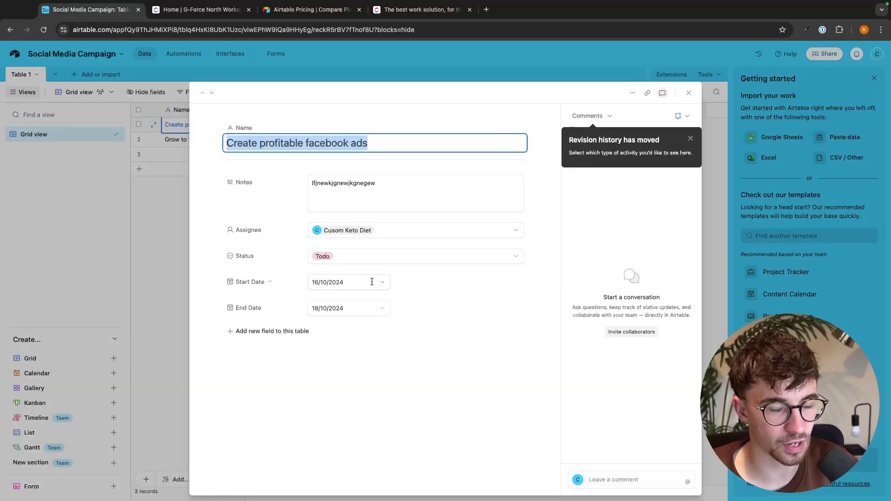
{"action": "left_click", "coordinate": [378, 365]}
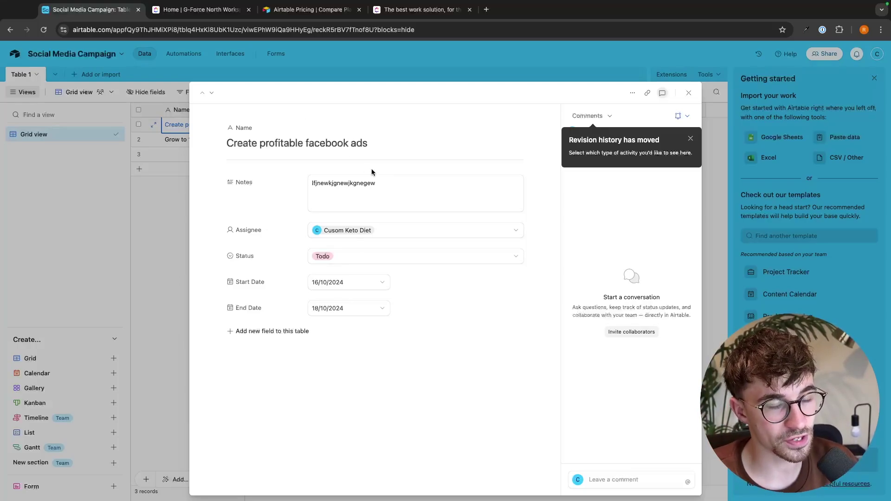
Add a Checkbox field, Field 7, to the table from the expanded record.
{"action": "left_click", "coordinate": [269, 332]}
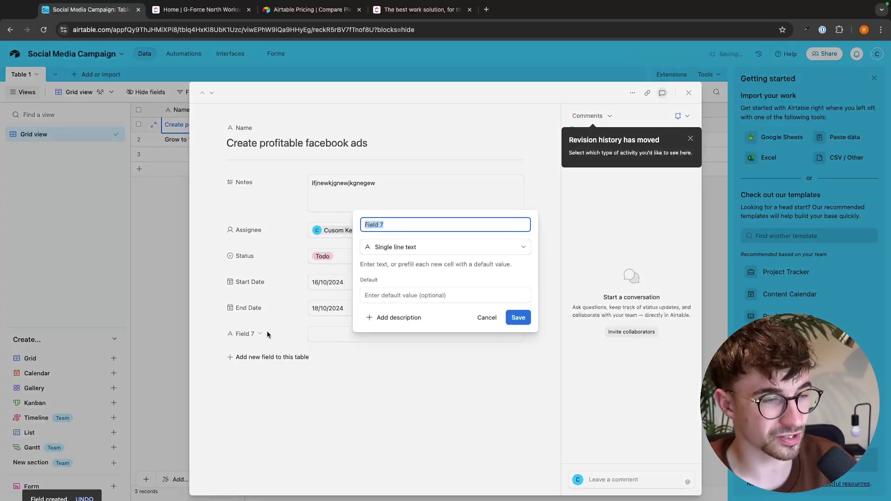
{"action": "left_click", "coordinate": [401, 256]}
{"action": "left_click", "coordinate": [416, 260]}
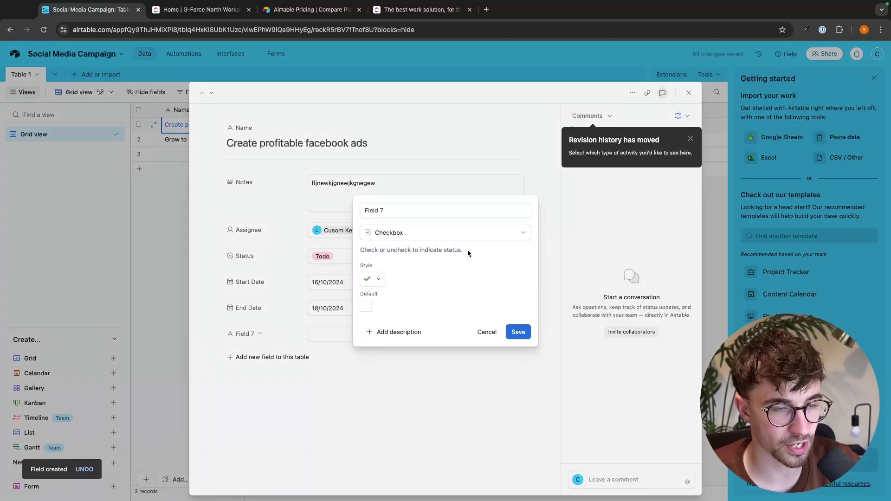
{"action": "left_click", "coordinate": [518, 332]}
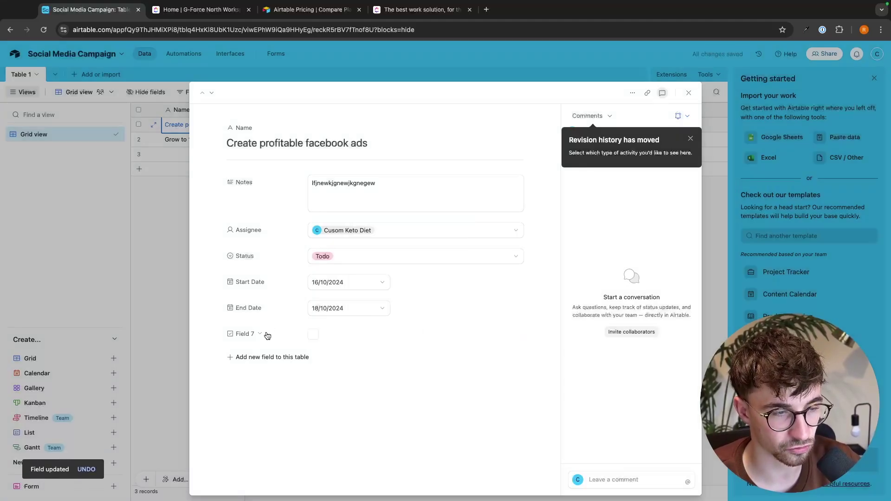
{"action": "left_click", "coordinate": [260, 334]}
{"action": "key", "text": "Escape"}
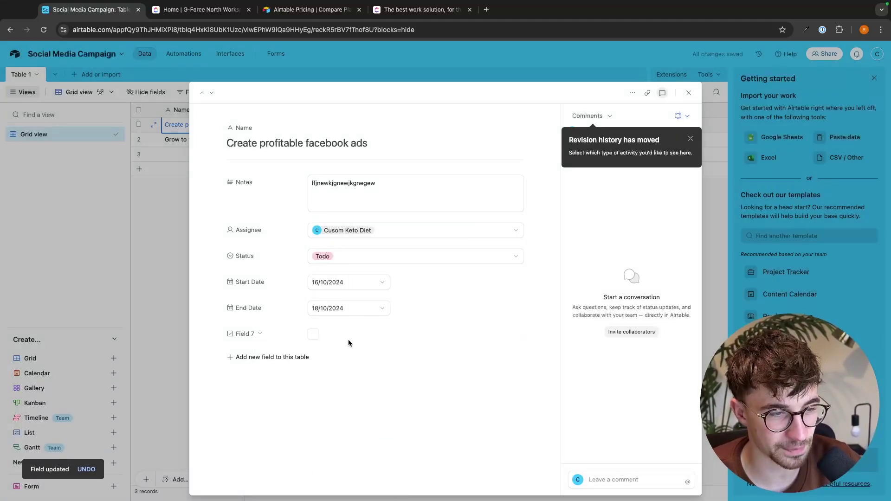
Create a ClickUp space 'Marketing Campaign' with the Starter workflow and show its List view.
{"action": "key", "text": "ctrl+Tab"}
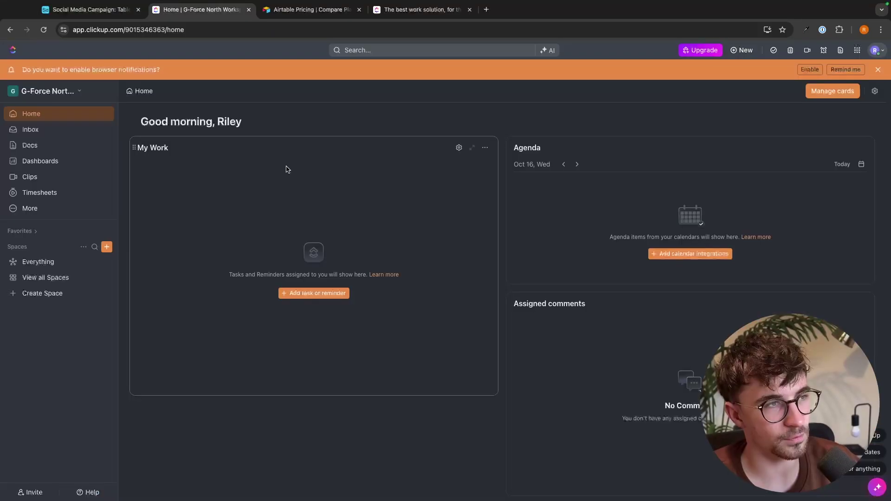
{"action": "left_click", "coordinate": [57, 294]}
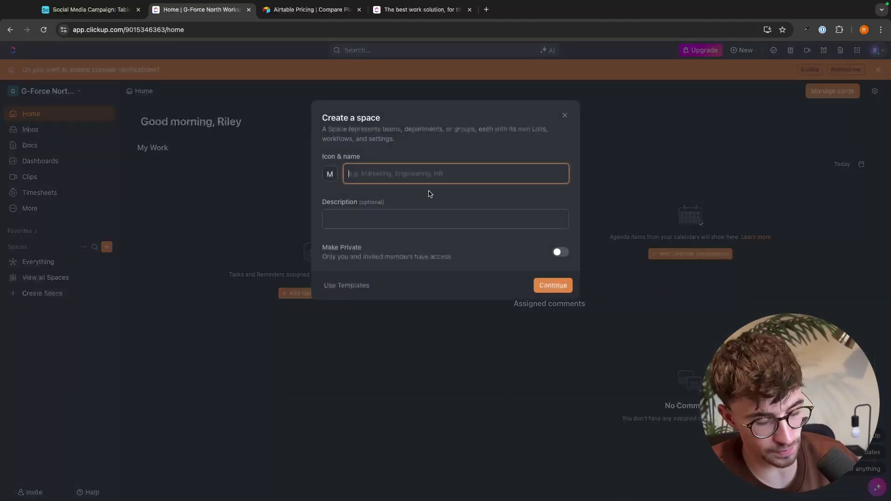
{"action": "type", "text": "Mark"}
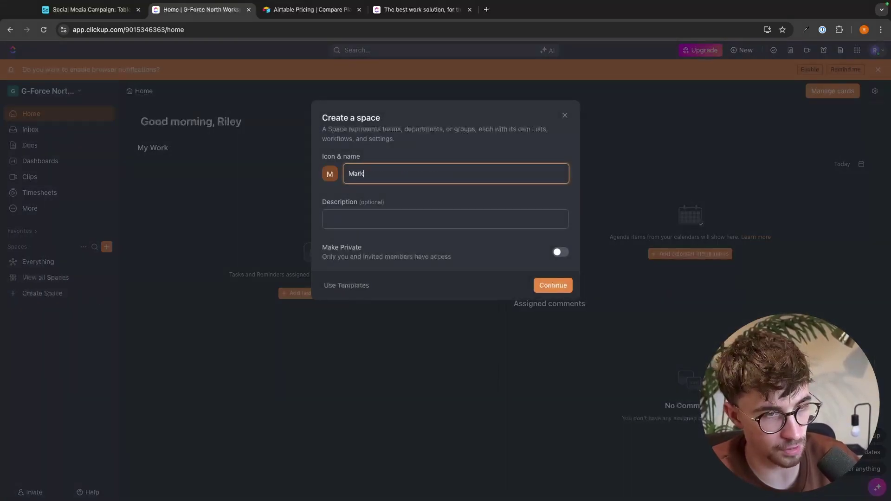
{"action": "type", "text": "eitng Campaign"}
{"action": "left_click", "coordinate": [552, 285]}
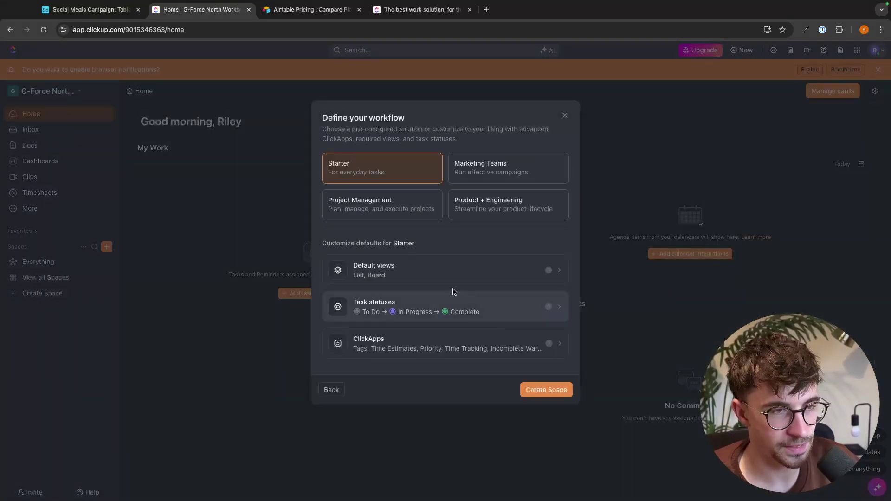
{"action": "left_click", "coordinate": [542, 383]}
{"action": "left_click", "coordinate": [187, 114]}
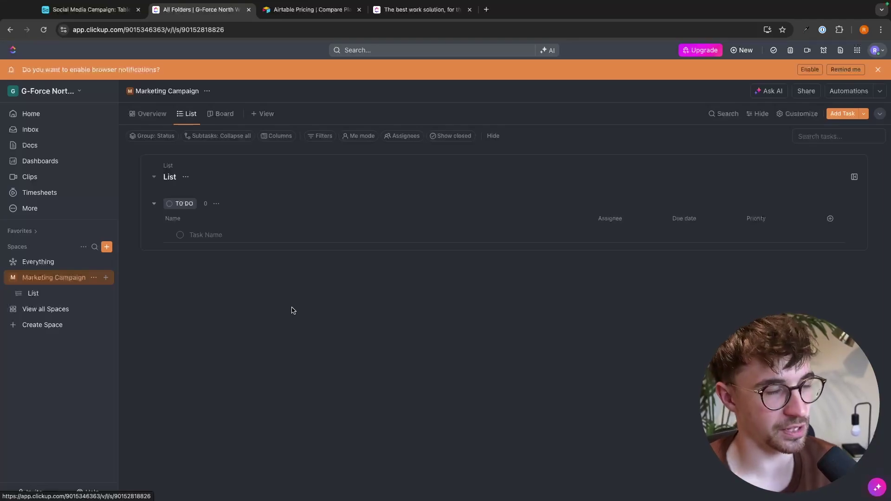
Add tasks 'Create Profitable FB ads' and 'Grow instagram to 10k followers' to the list.
{"action": "left_click", "coordinate": [226, 236]}
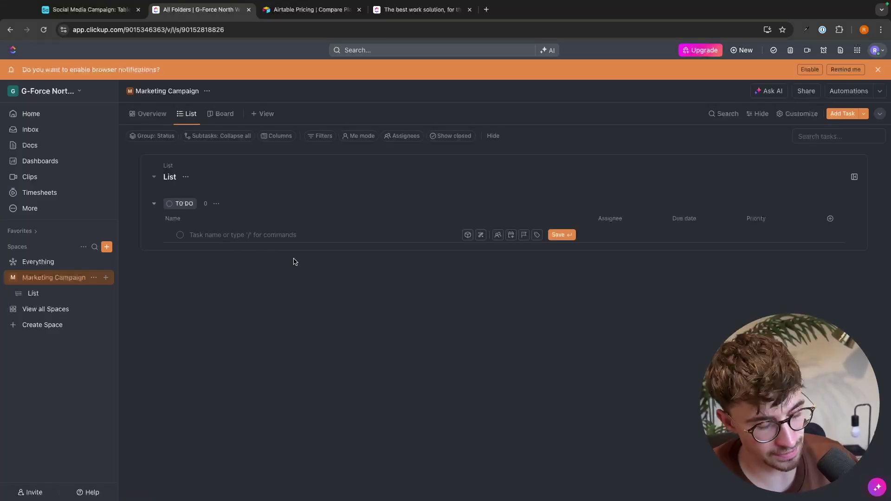
{"action": "type", "text": "Create Profitable FB ads"}
{"action": "key", "text": "Return"}
{"action": "type", "text": "Grow instagram to 10k followers"}
{"action": "key", "text": "Return"}
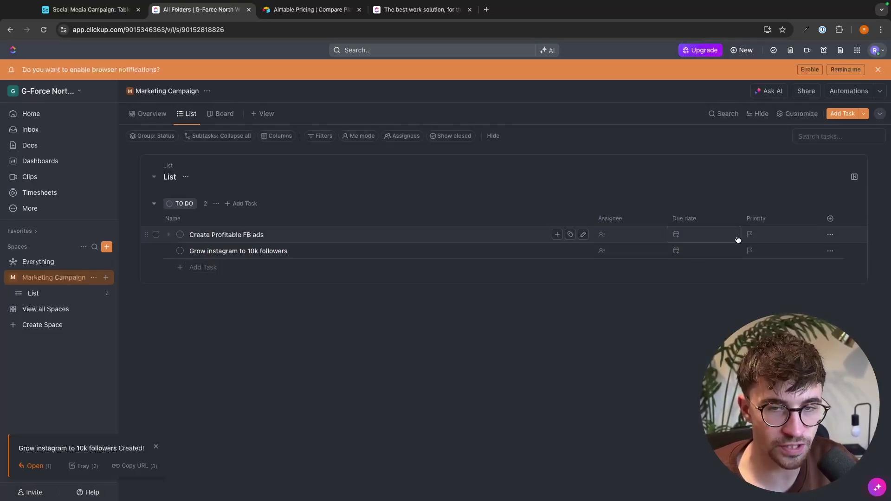
Assign the first task to a teammate and set its due date to Friday 18 October.
{"action": "left_click", "coordinate": [640, 234]}
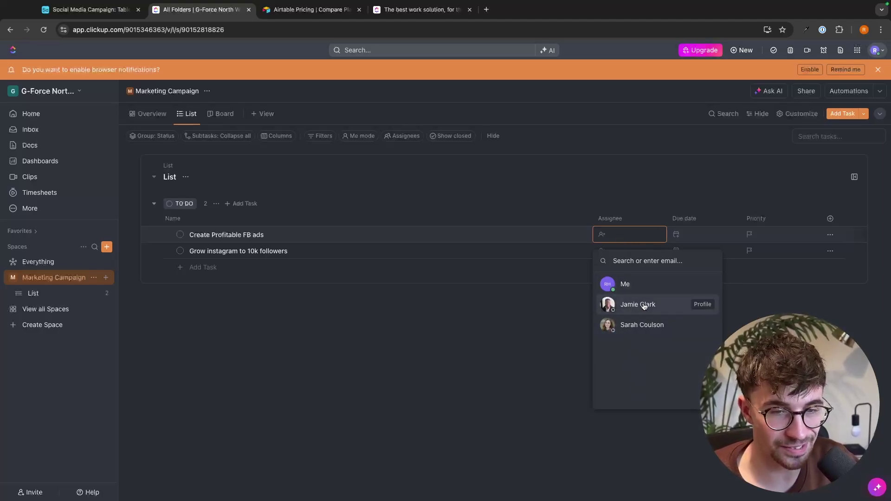
{"action": "left_click", "coordinate": [641, 305]}
{"action": "left_click", "coordinate": [695, 236]}
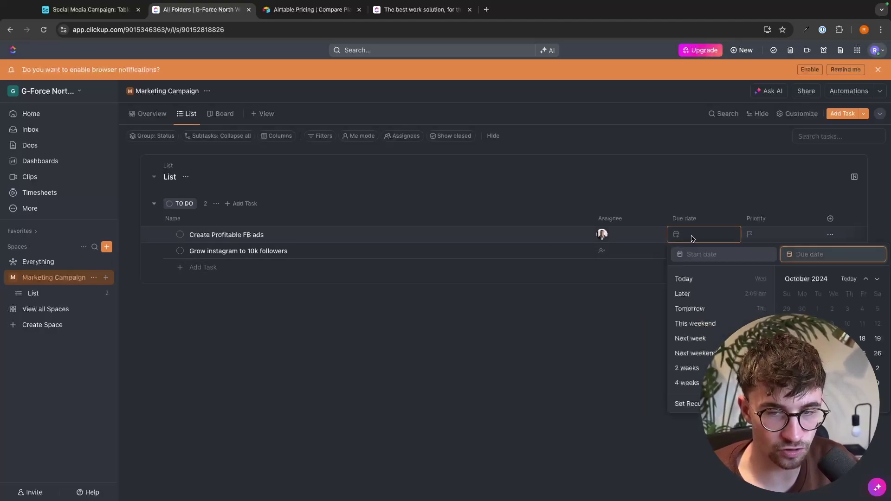
{"action": "left_click", "coordinate": [862, 339]}
{"action": "left_click", "coordinate": [586, 285]}
{"action": "left_click", "coordinate": [761, 235]}
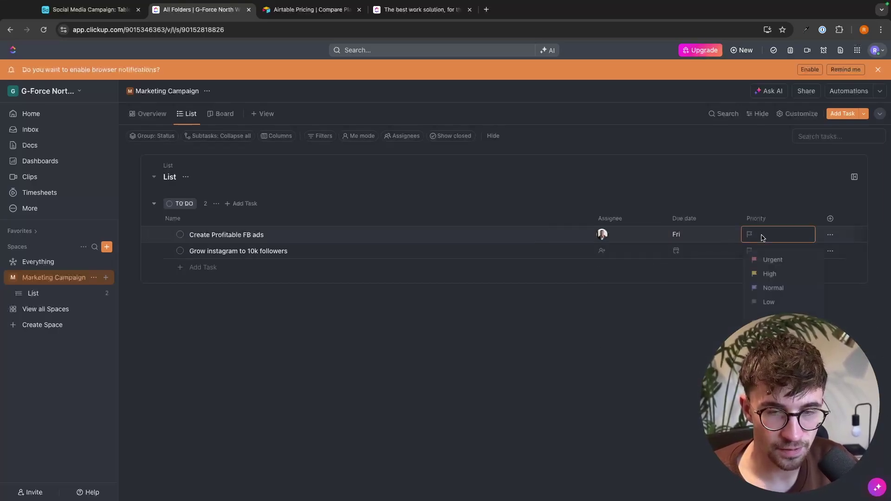
{"action": "left_click", "coordinate": [684, 293]}
{"action": "left_click", "coordinate": [830, 218]}
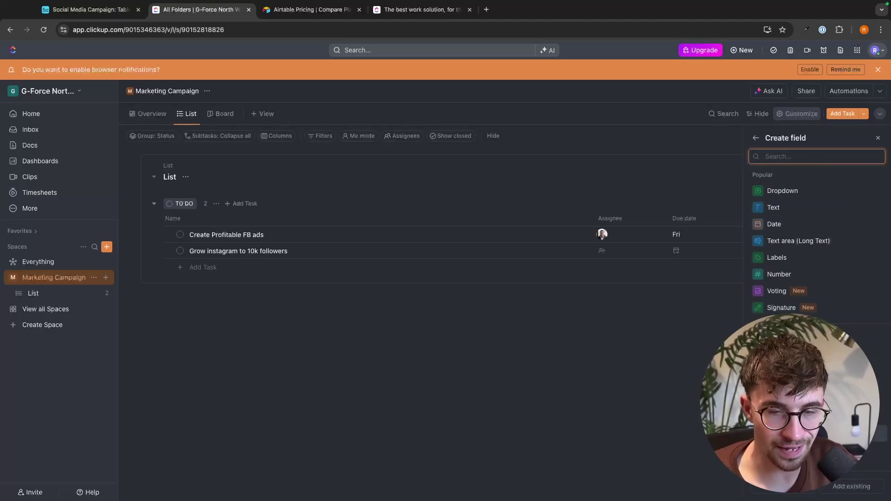
Create a Date custom field named Start Date.
{"action": "scroll", "coordinate": [820, 284], "scroll_direction": "down", "scroll_amount": 2}
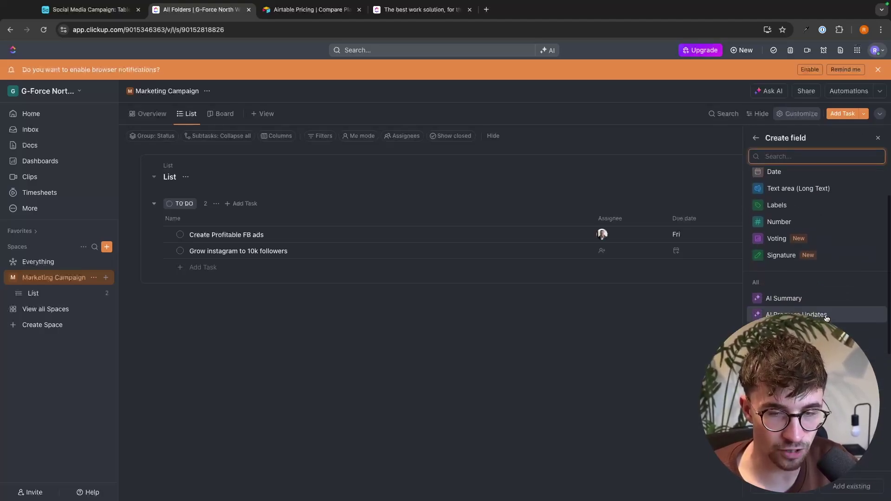
{"action": "scroll", "coordinate": [793, 261], "scroll_direction": "up", "scroll_amount": 1}
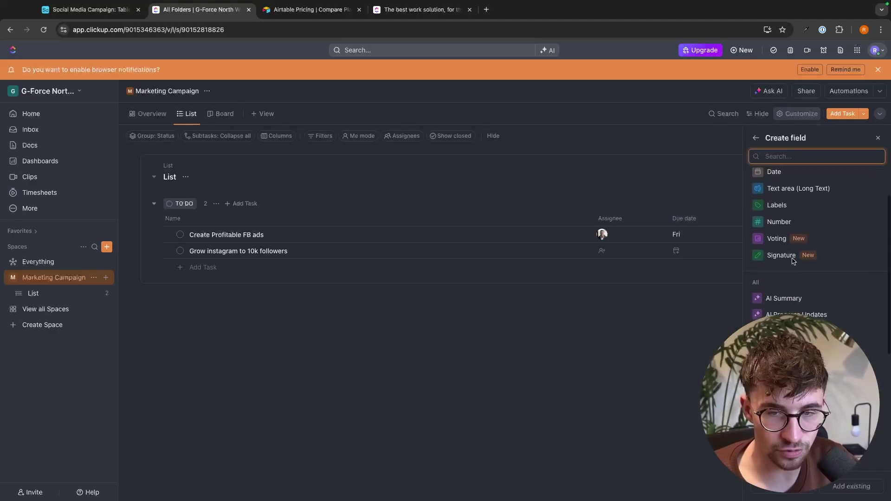
{"action": "scroll", "coordinate": [794, 262], "scroll_direction": "up", "scroll_amount": 3}
{"action": "type", "text": "data"}
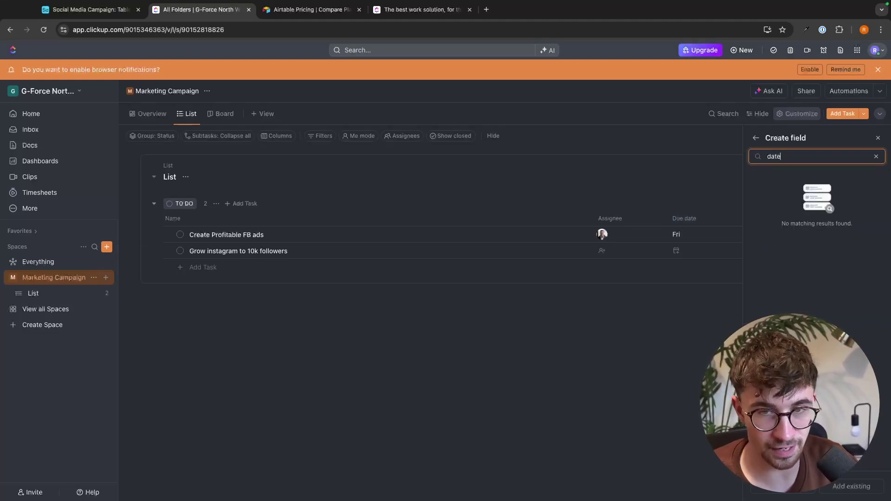
{"action": "left_click", "coordinate": [785, 204]}
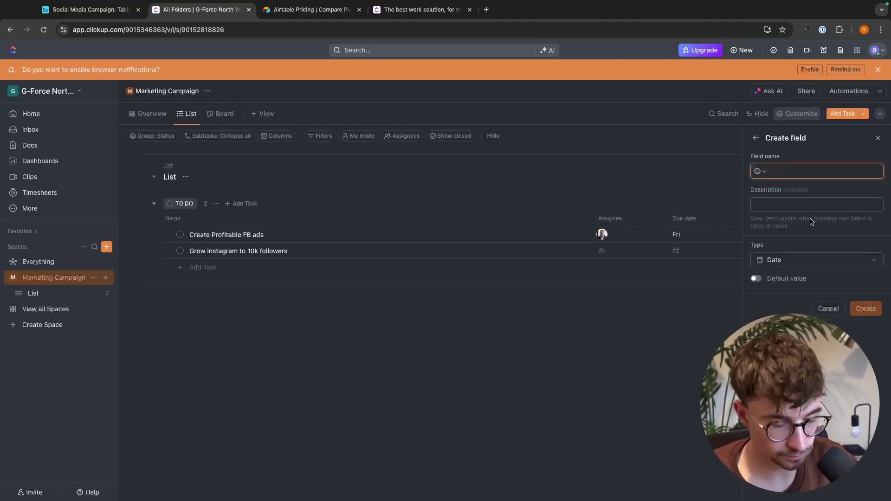
{"action": "type", "text": "Start Date"}
{"action": "left_click", "coordinate": [865, 308]}
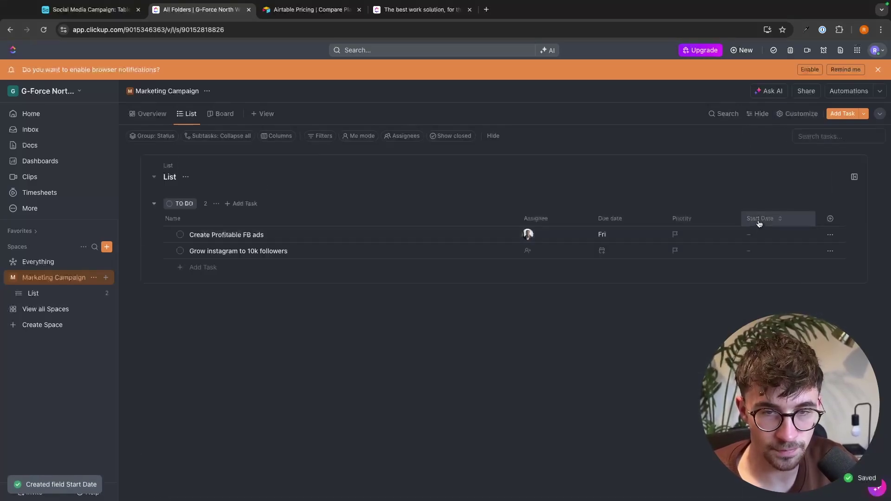
Move Start Date before Due date and set Create Profitable FB ads to start Today.
{"action": "left_click_drag", "start_coordinate": [758, 222], "coordinate": [617, 218]}
{"action": "left_click", "coordinate": [625, 237]}
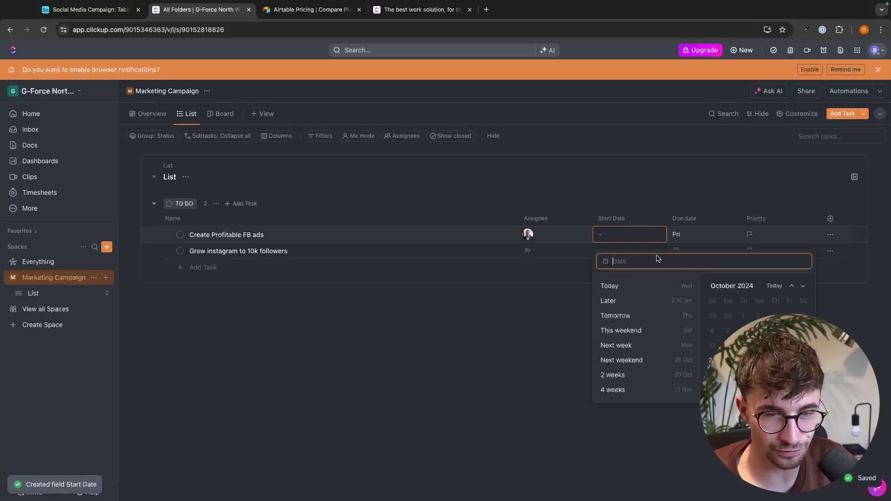
{"action": "left_click", "coordinate": [606, 285]}
{"action": "left_click", "coordinate": [539, 313]}
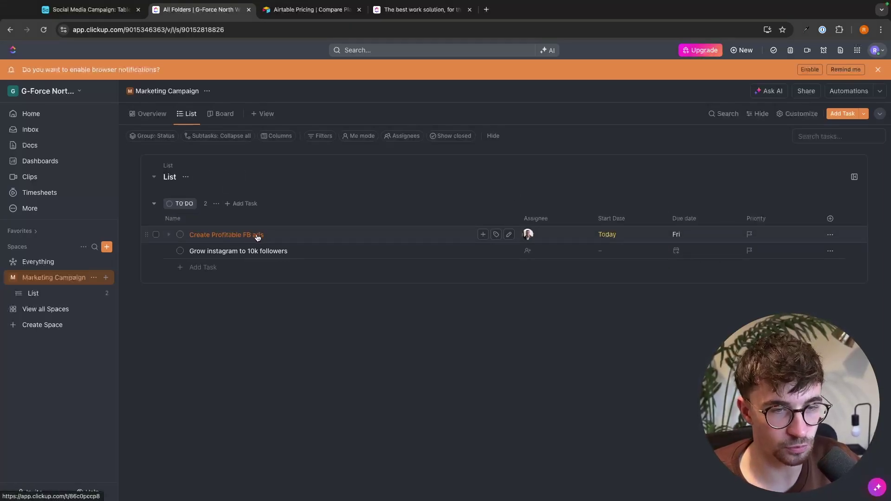
Add subtasks Create 20 creatives, Create 20 subject lines, Test ads, Pick winner and Scale.
{"action": "left_click", "coordinate": [204, 235]}
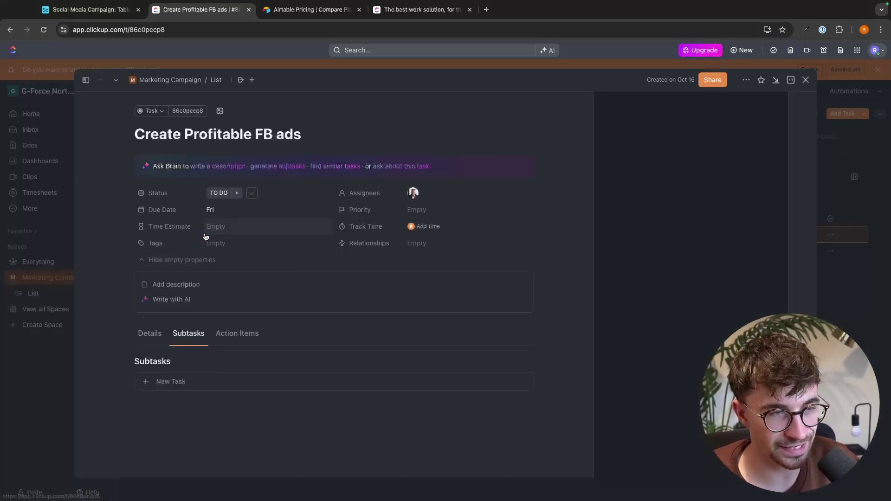
{"action": "left_click", "coordinate": [157, 342]}
{"action": "left_click", "coordinate": [181, 335]}
{"action": "left_click", "coordinate": [159, 388]}
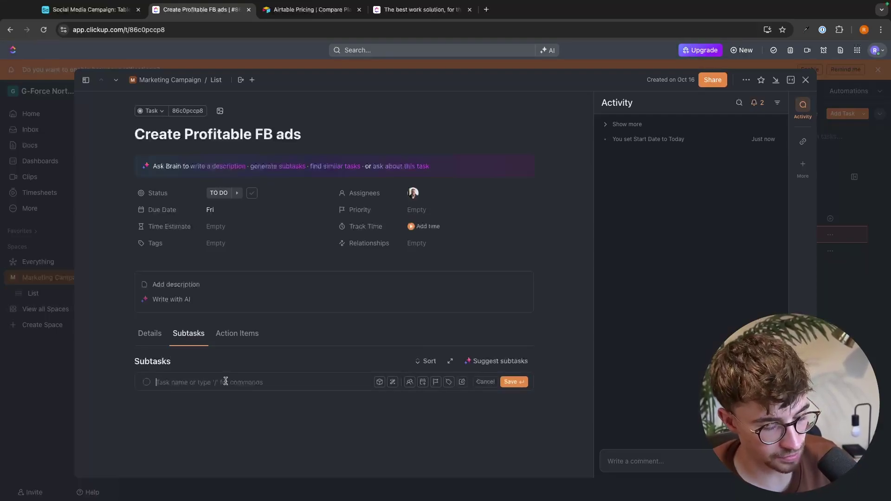
{"action": "type", "text": "Create 20 creati"}
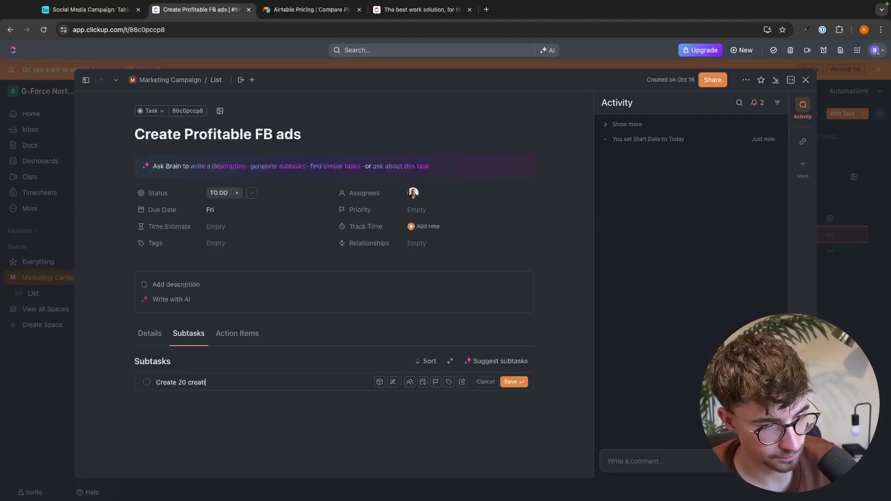
{"action": "type", "text": "ves"}
{"action": "key", "text": "Return"}
{"action": "type", "text": "Create "}
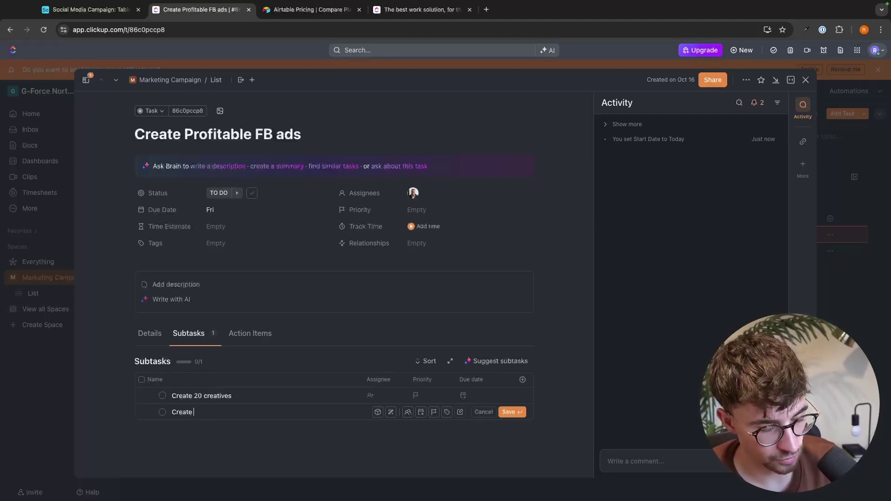
{"action": "type", "text": "20 subject"}
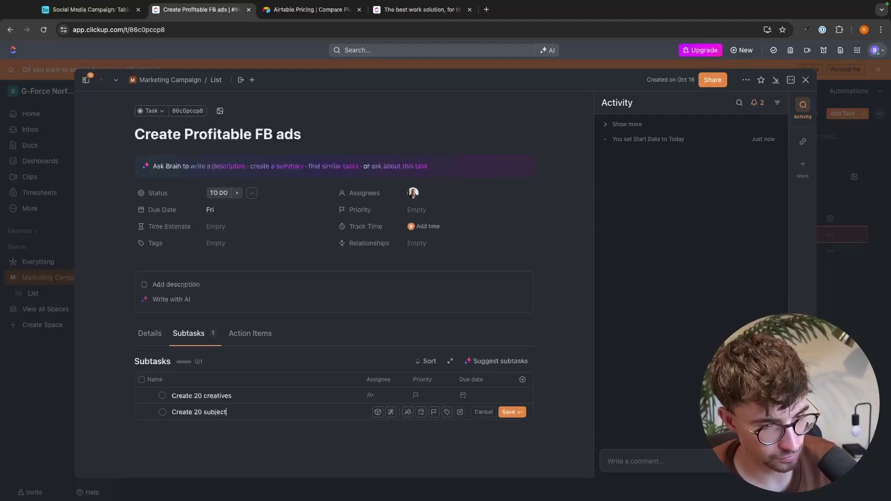
{"action": "type", "text": " lines"}
{"action": "key", "text": "Return"}
{"action": "type", "text": "Test ads"}
{"action": "key", "text": "Return"}
{"action": "type", "text": "Pick winner"}
{"action": "key", "text": "Return"}
{"action": "type", "text": "Scale"}
{"action": "key", "text": "Return"}
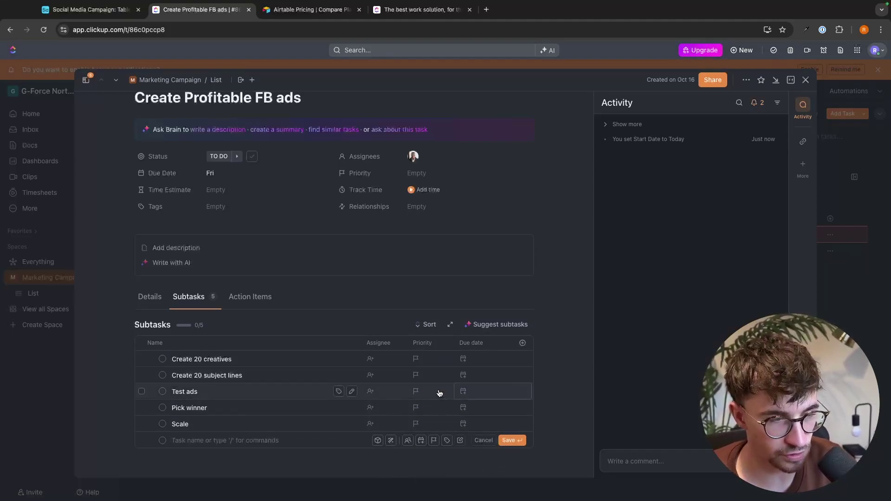
Set Create 20 creatives, Test ads and Create 20 subject lines to COMPLETE.
{"action": "left_click", "coordinate": [162, 359]}
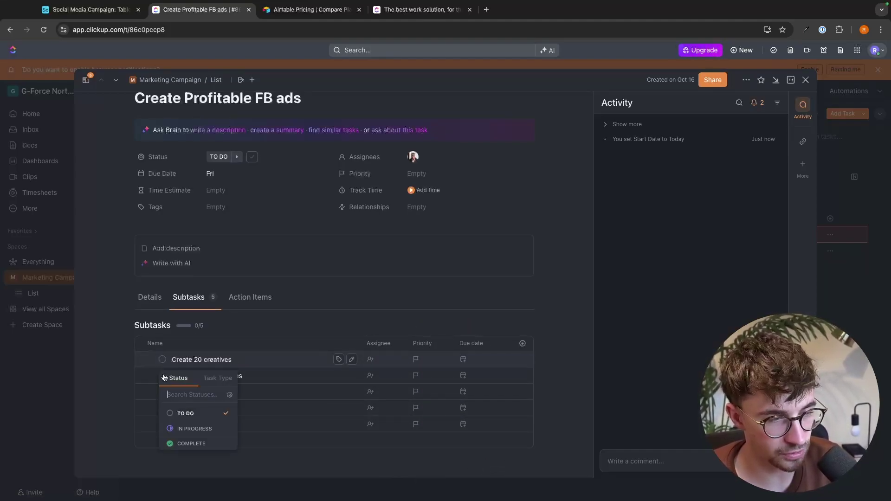
{"action": "left_click", "coordinate": [191, 443]}
{"action": "left_click", "coordinate": [162, 377]}
{"action": "left_click", "coordinate": [191, 461]}
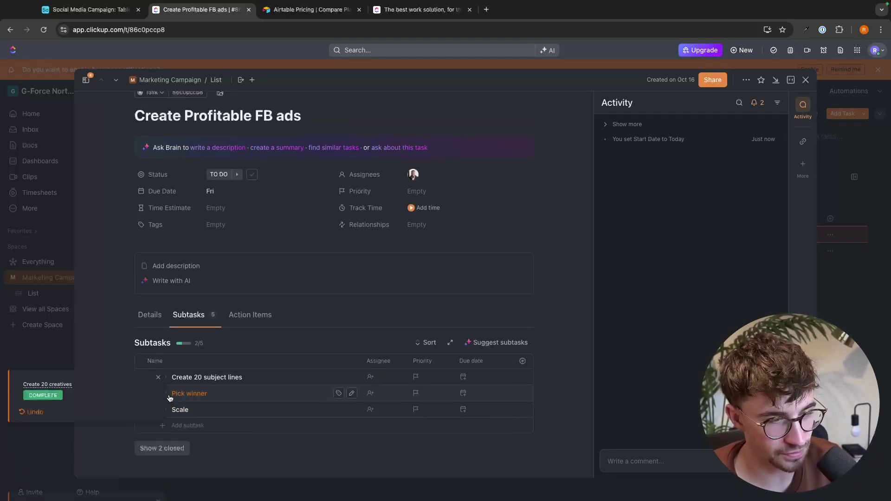
{"action": "left_click", "coordinate": [162, 377]}
{"action": "left_click", "coordinate": [202, 459]}
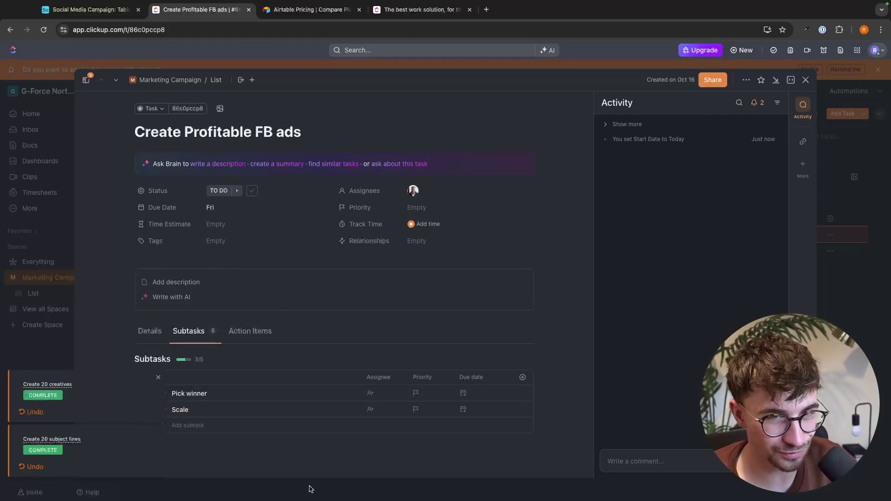
Show Marketing Campaign as a board and move Create Profitable FB ads through In Progress to Complete.
{"action": "left_click", "coordinate": [806, 80]}
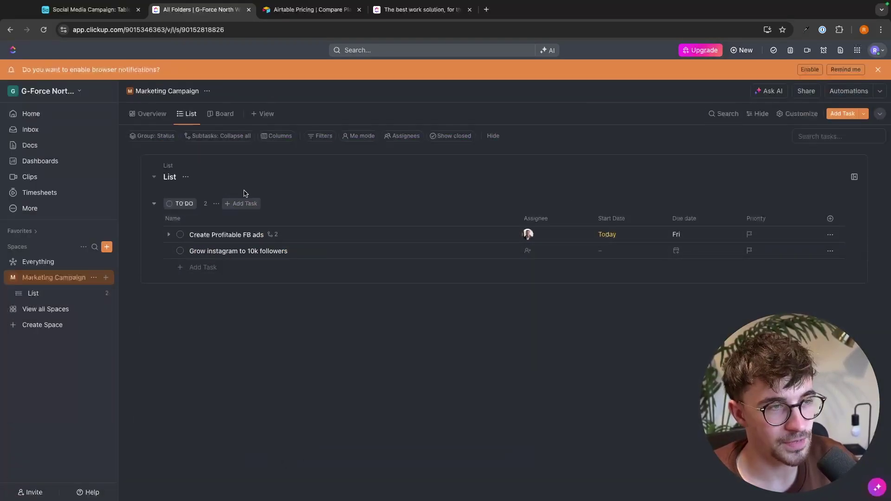
{"action": "left_click", "coordinate": [225, 115]}
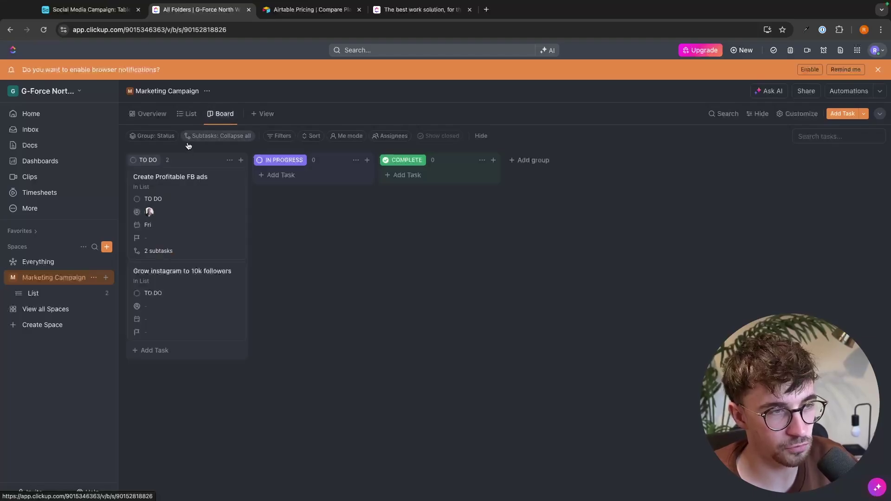
{"action": "left_click_drag", "start_coordinate": [191, 208], "coordinate": [319, 209]}
{"action": "left_click_drag", "start_coordinate": [288, 176], "coordinate": [409, 176]}
{"action": "left_click", "coordinate": [445, 292]}
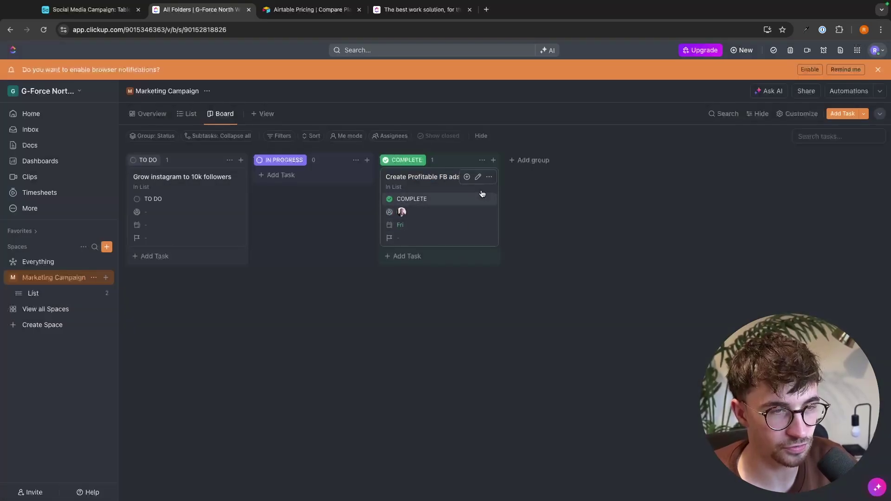
Create an Airtable Kanban view and drag the Instagram growth card into In progress.
{"action": "key", "text": "ctrl+1"}
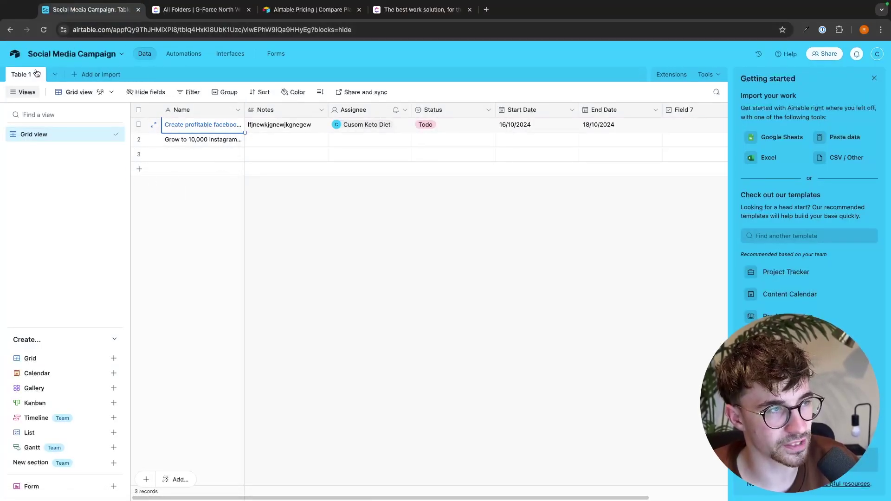
{"action": "left_click", "coordinate": [25, 91]}
{"action": "left_click", "coordinate": [25, 94]}
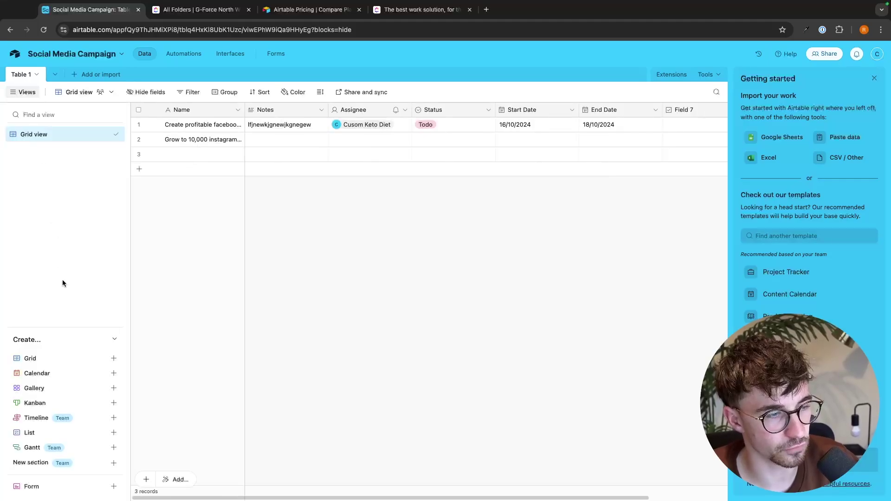
{"action": "left_click", "coordinate": [38, 404]}
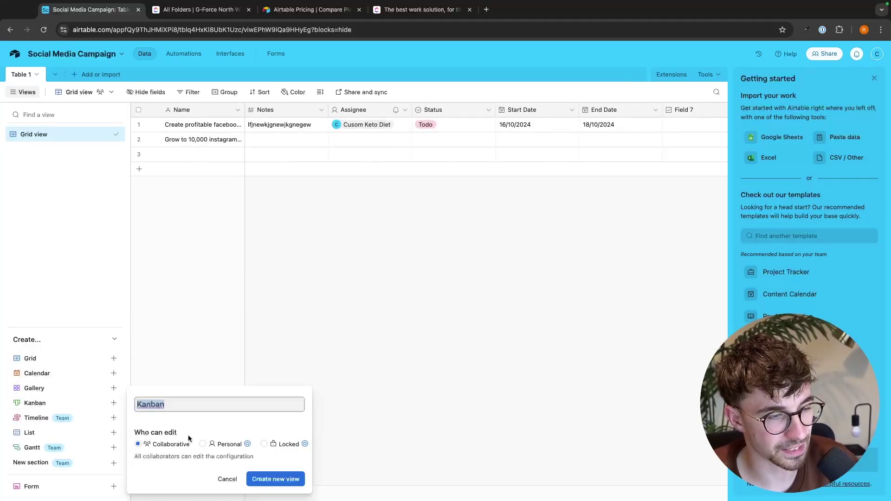
{"action": "left_click", "coordinate": [272, 485]}
{"action": "left_click_drag", "start_coordinate": [219, 148], "coordinate": [454, 164]}
{"action": "left_click_drag", "start_coordinate": [350, 155], "coordinate": [306, 170]}
Start a new ClickUp space named 'Test' and choose to use ready-made templates.
{"action": "key", "text": "ctrl+Tab"}
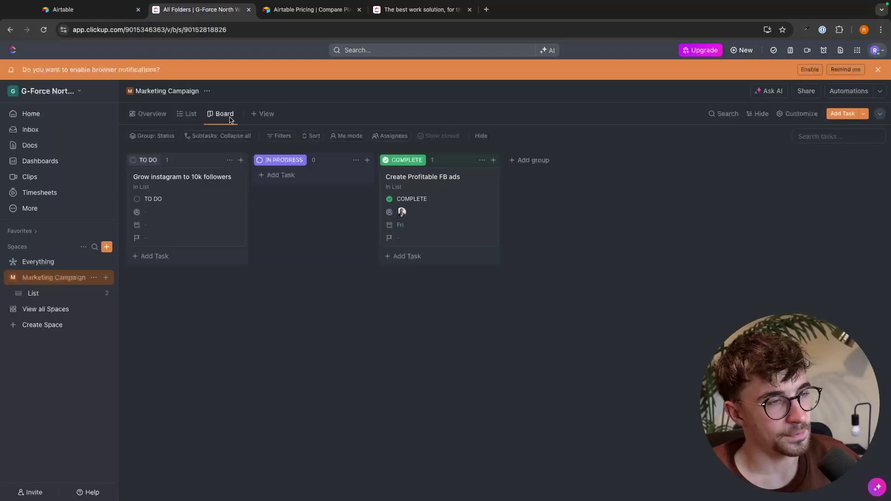
{"action": "left_click", "coordinate": [46, 327]}
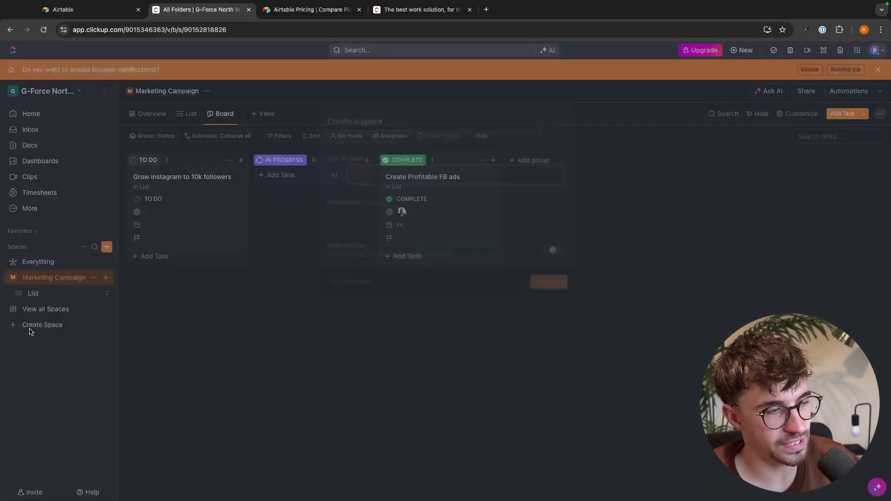
{"action": "type", "text": "Test"}
{"action": "left_click", "coordinate": [360, 285]}
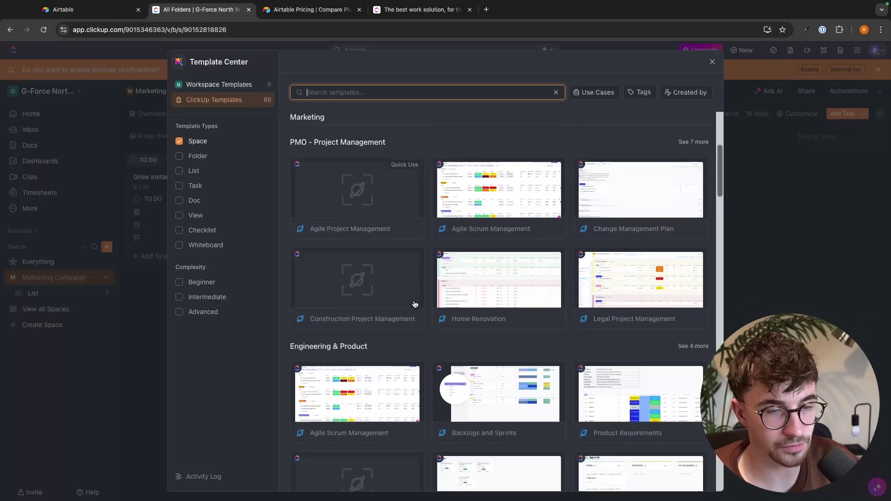
Browse the Template Center, search 'social media', then begin a new search with 'f'.
{"action": "scroll", "coordinate": [413, 304], "scroll_direction": "down", "scroll_amount": 5}
{"action": "scroll", "coordinate": [414, 304], "scroll_direction": "down", "scroll_amount": 8}
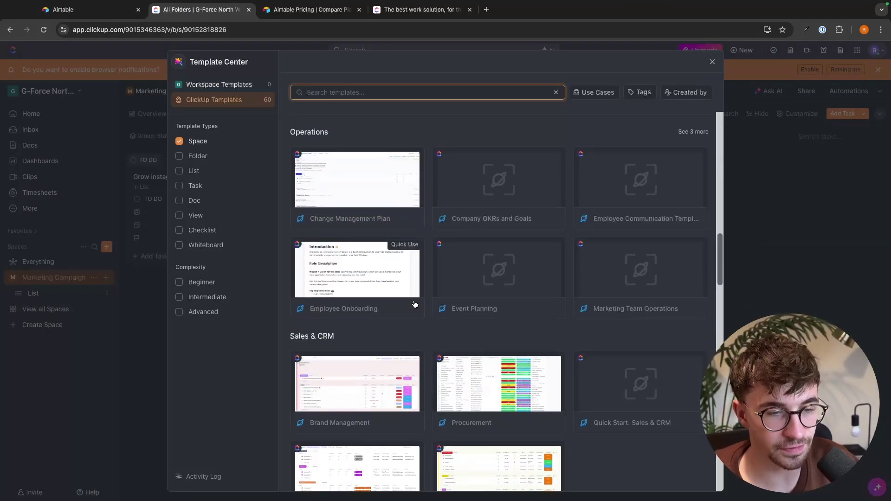
{"action": "scroll", "coordinate": [414, 304], "scroll_direction": "up", "scroll_amount": 12}
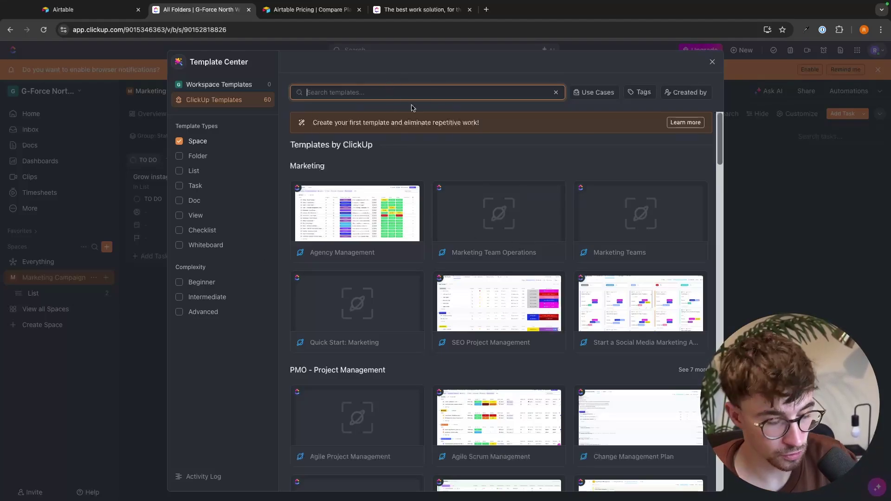
{"action": "type", "text": "social media"}
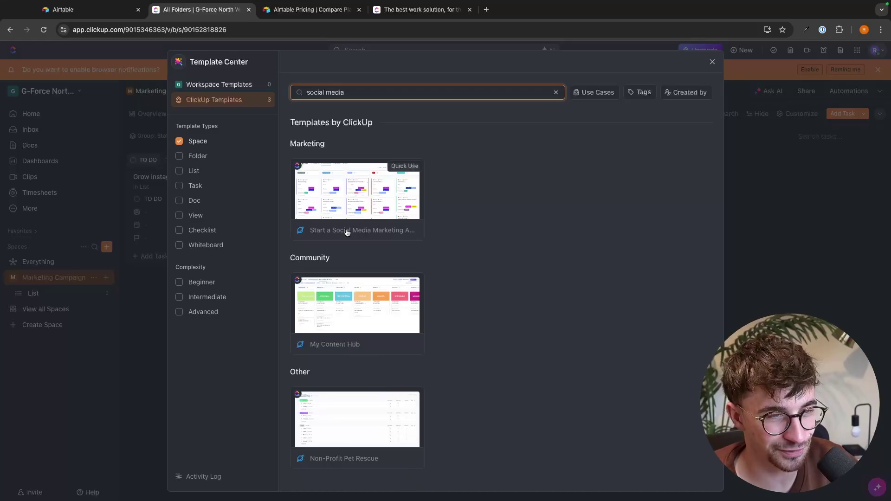
{"action": "left_click", "coordinate": [556, 92]}
{"action": "left_click", "coordinate": [447, 93]}
{"action": "type", "text": "fwhf"}
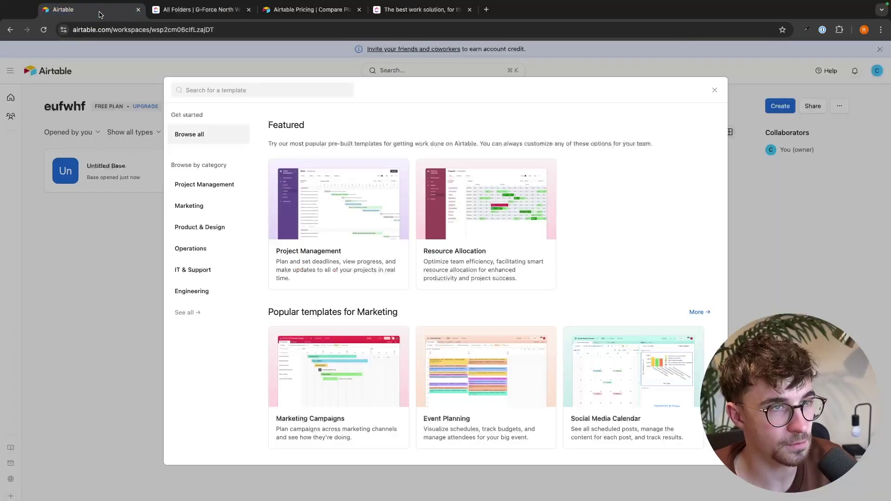
Open Airtable's full templates page from the templates and apps browser.
{"action": "left_click", "coordinate": [152, 205]}
{"action": "mouse_move", "coordinate": [11, 325]}
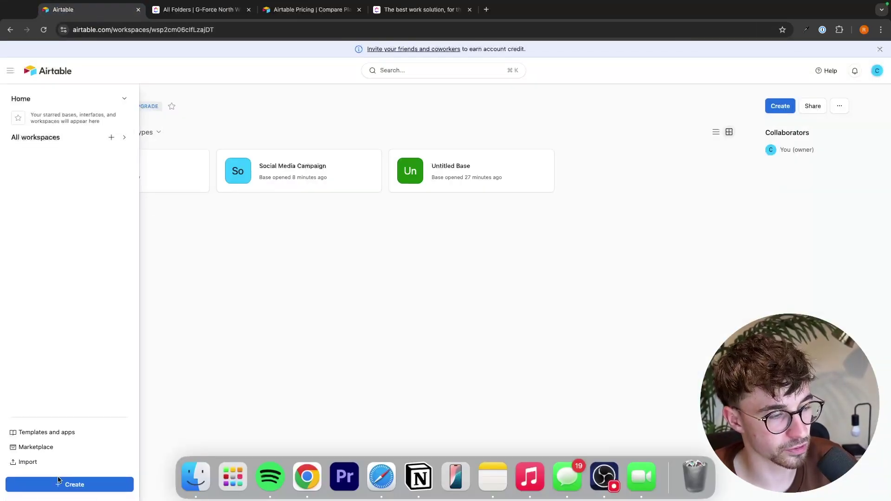
{"action": "left_click", "coordinate": [43, 433]}
{"action": "scroll", "coordinate": [483, 375], "scroll_direction": "down", "scroll_amount": 10}
{"action": "left_click", "coordinate": [484, 417]}
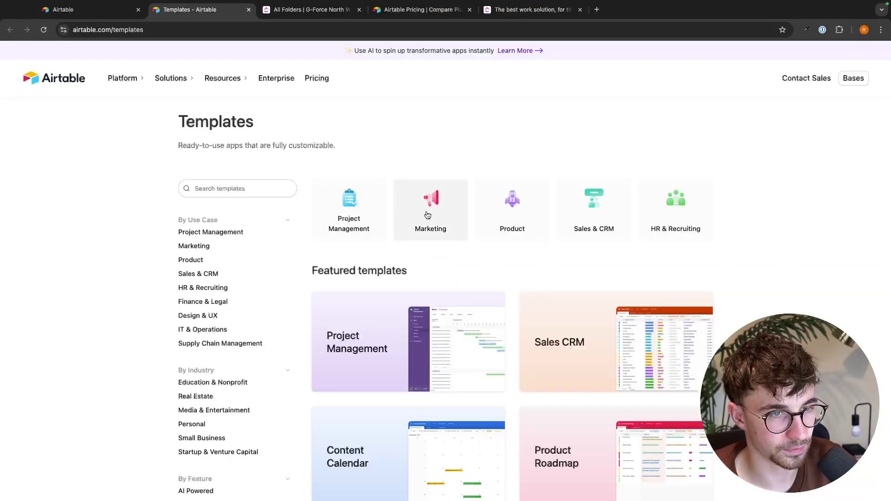
Search the template gallery for 'social media', browse the results, and return to the workspace.
{"action": "left_click", "coordinate": [237, 190]}
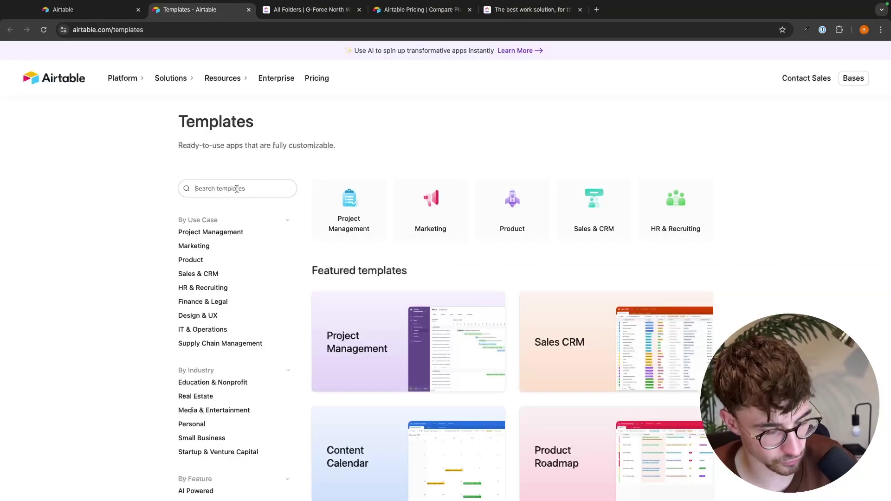
{"action": "key", "text": "Return"}
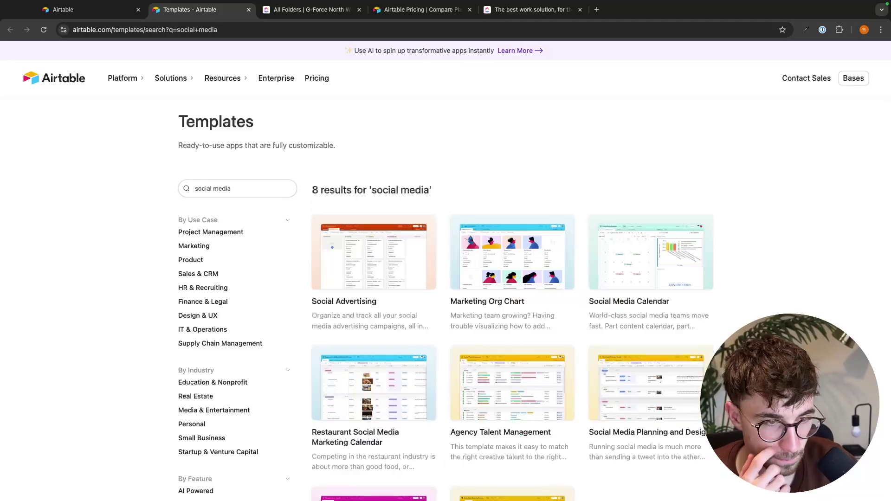
{"action": "scroll", "coordinate": [386, 211], "scroll_direction": "down", "scroll_amount": 4}
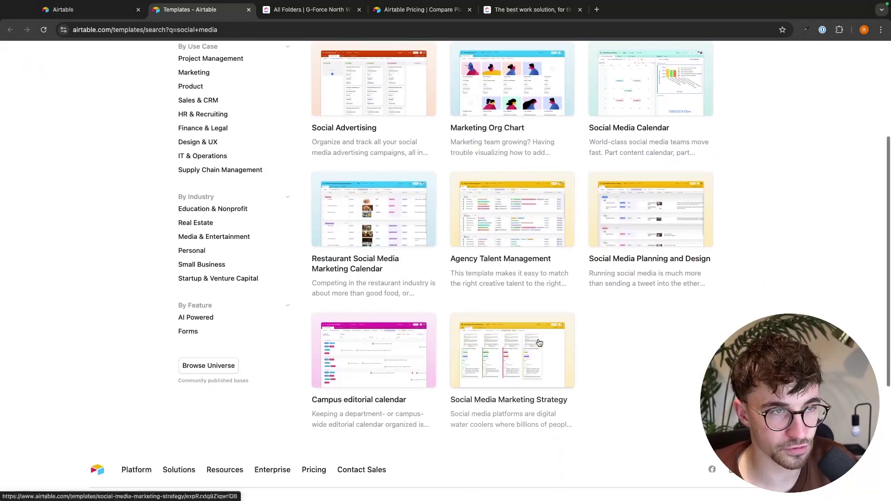
{"action": "scroll", "coordinate": [386, 420], "scroll_direction": "up", "scroll_amount": 3}
{"action": "scroll", "coordinate": [285, 255], "scroll_direction": "down", "scroll_amount": 2}
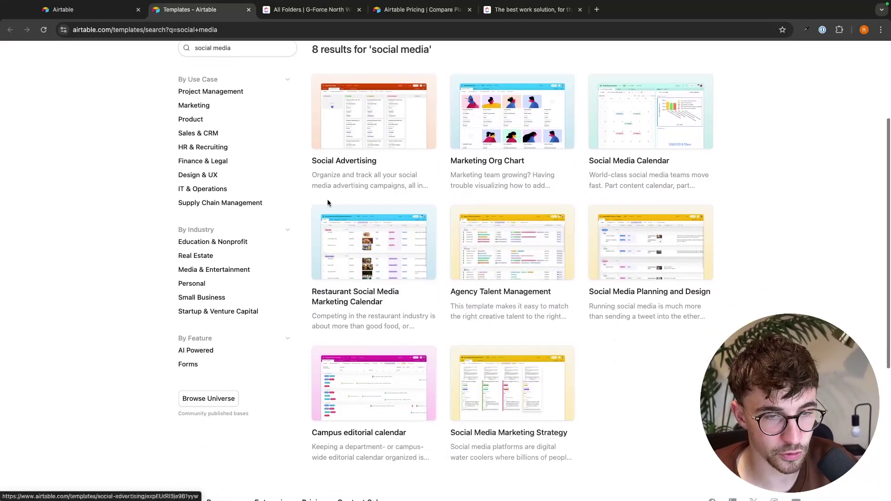
{"action": "key", "text": "ctrl+shift+Tab"}
Close Airtable's template picker, dismiss ClickUp's new space dialog, and return to the Marketing Campaign board.
{"action": "left_click", "coordinate": [116, 152]}
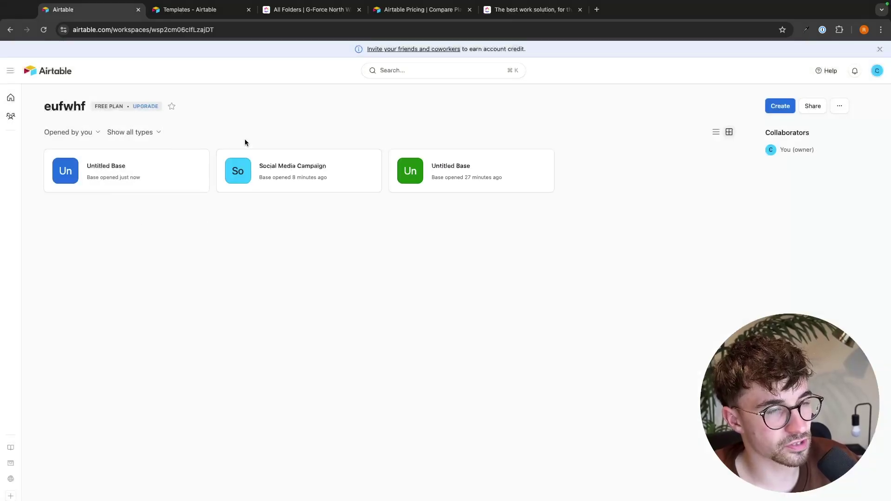
{"action": "left_click", "coordinate": [297, 10]}
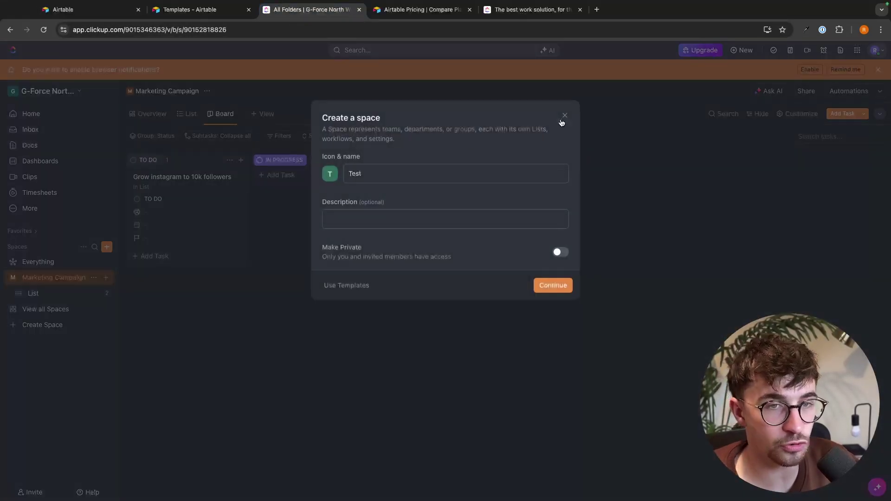
{"action": "left_click", "coordinate": [564, 116]}
{"action": "left_click", "coordinate": [121, 9]}
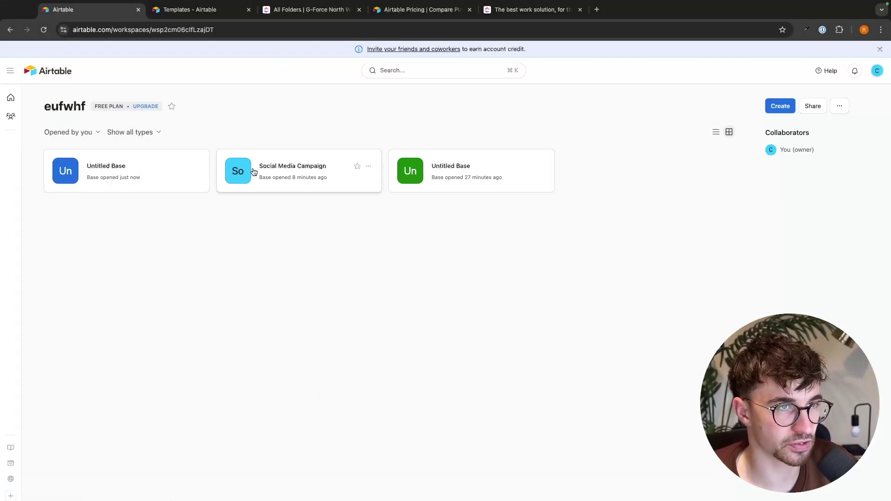
{"action": "left_click", "coordinate": [302, 12]}
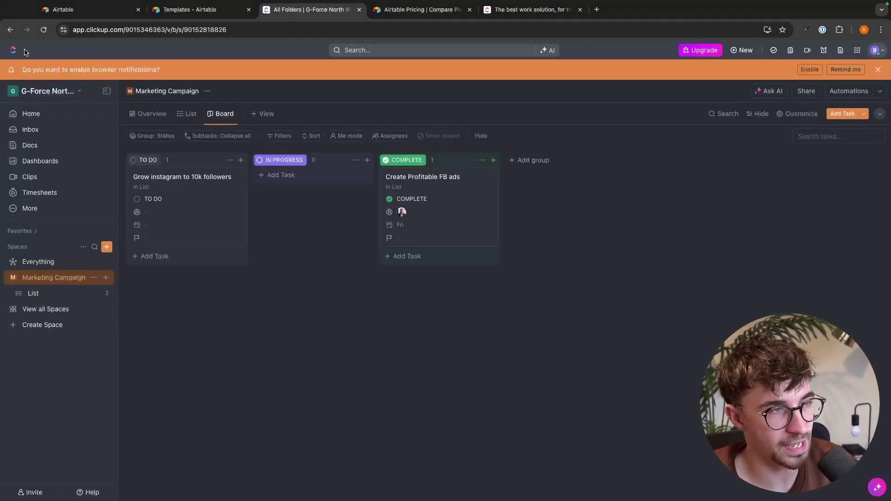
Start a full-screen clip recording from the Clips hub, opening and closing a browser tab.
{"action": "left_click", "coordinate": [12, 179]}
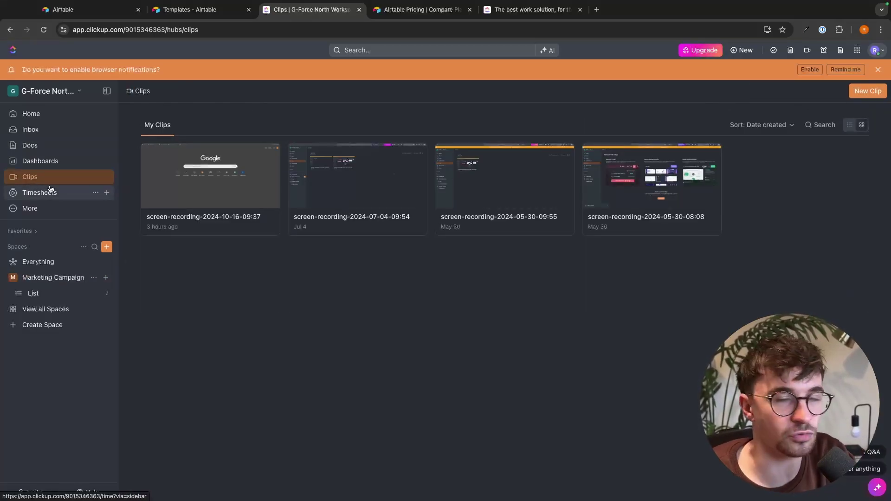
{"action": "left_click", "coordinate": [869, 95]}
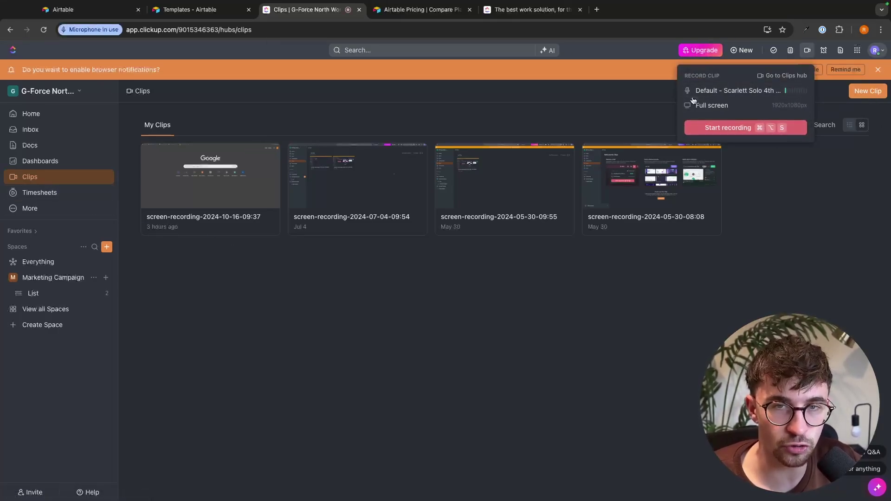
{"action": "left_click", "coordinate": [711, 128]}
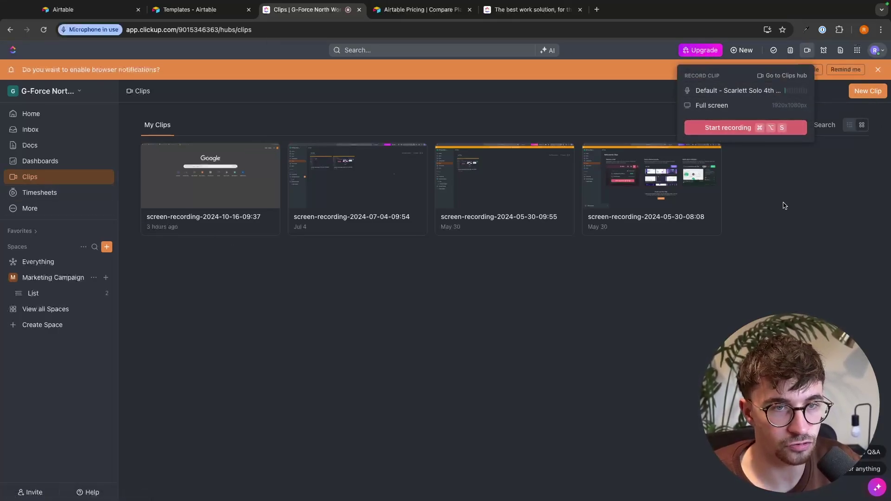
{"action": "left_click", "coordinate": [596, 10]}
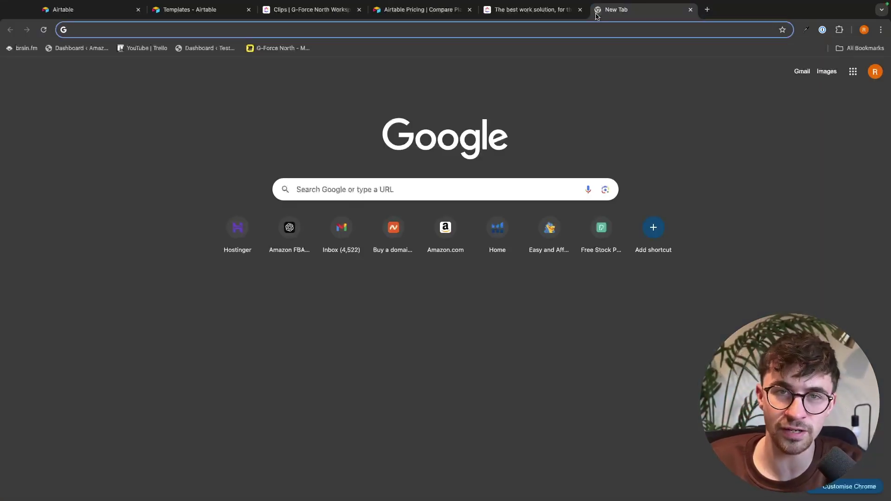
{"action": "left_click", "coordinate": [690, 10]}
Add Create Profitable FB ads to My timesheet and run its timer briefly to log 1m.
{"action": "left_click", "coordinate": [69, 196]}
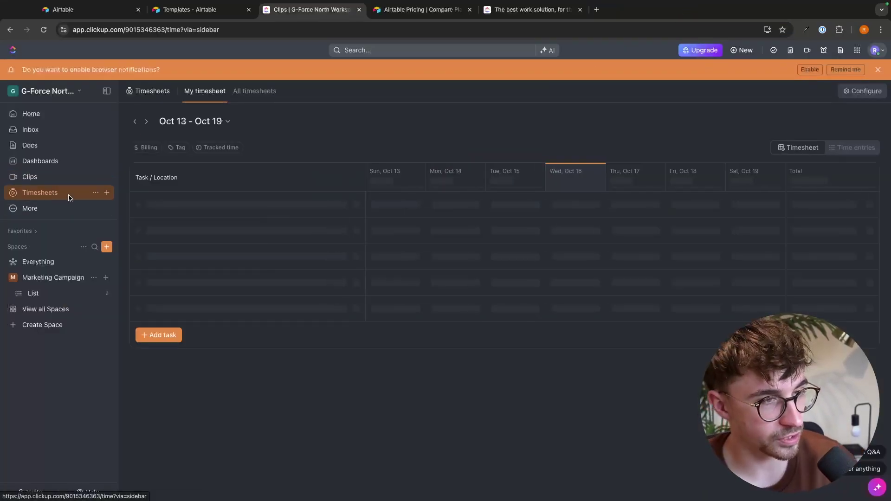
{"action": "left_click", "coordinate": [474, 282]}
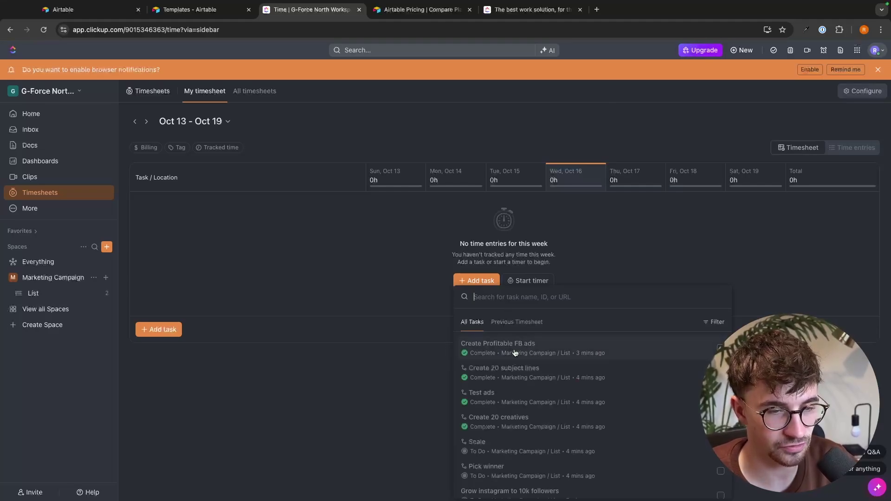
{"action": "left_click", "coordinate": [497, 346]}
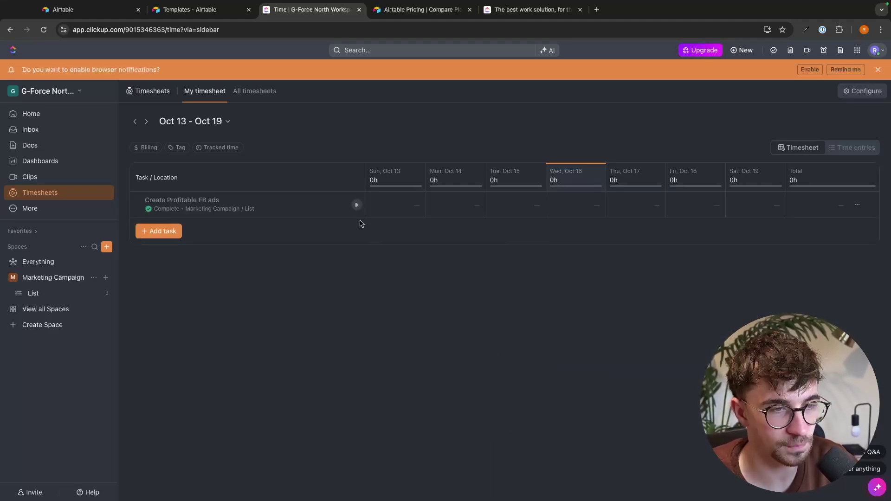
{"action": "left_click", "coordinate": [356, 205]}
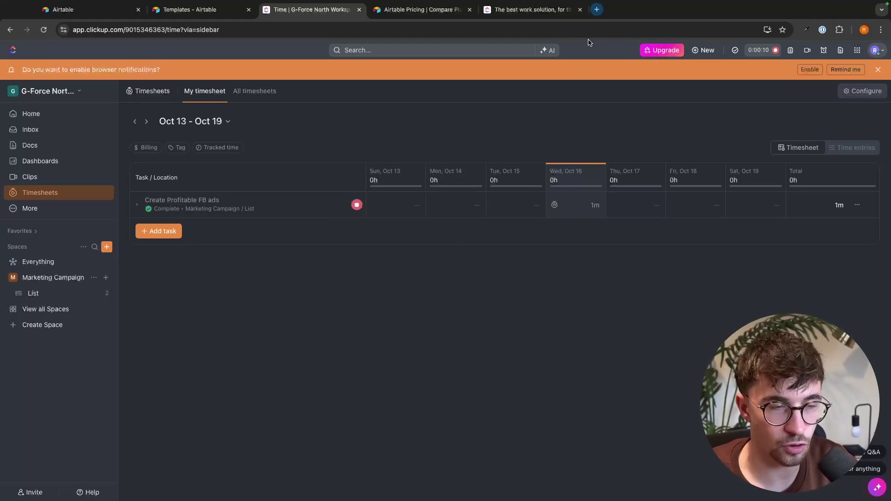
{"action": "left_click", "coordinate": [355, 210]}
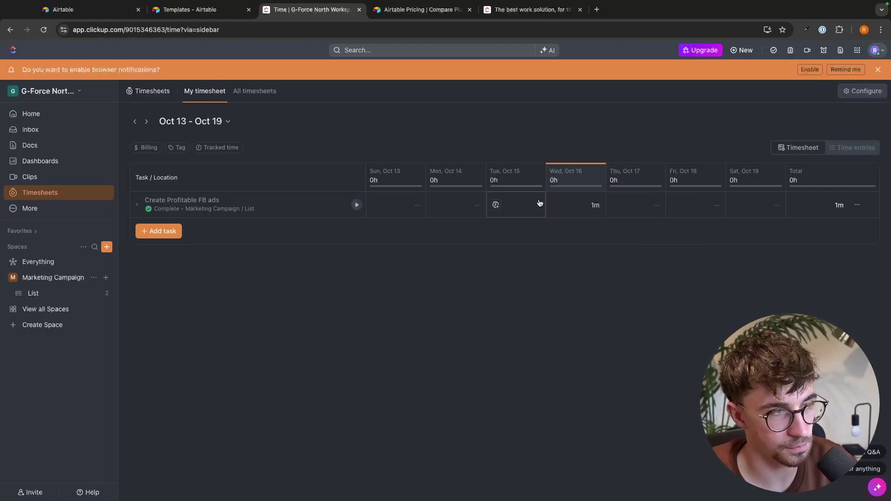
Create a new doc titled 'Marketing Script', correcting the misspelled title word.
{"action": "left_click", "coordinate": [30, 145]}
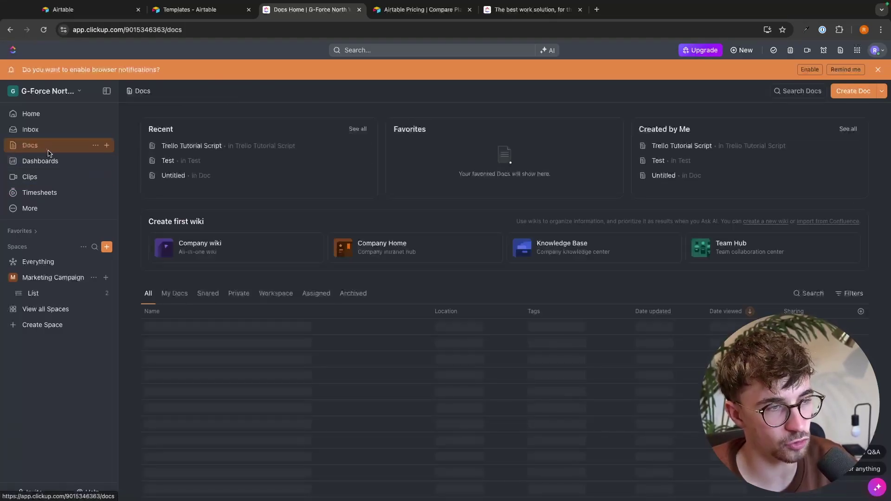
{"action": "left_click", "coordinate": [851, 92]}
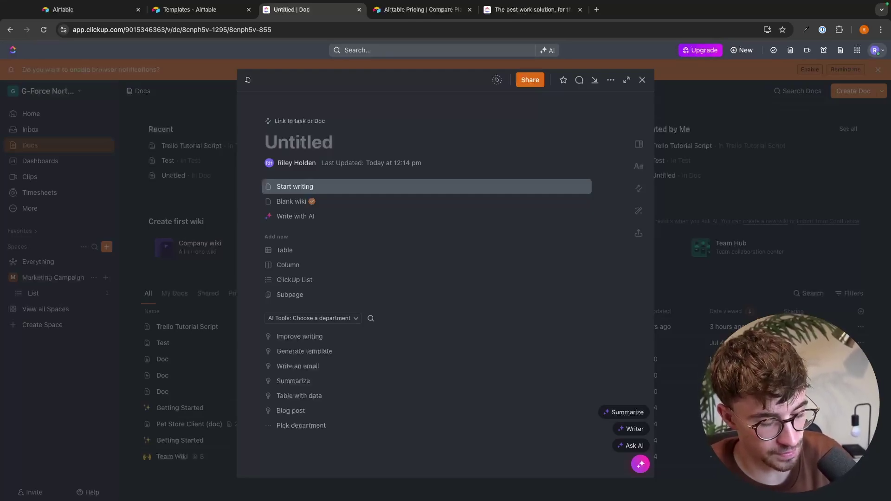
{"action": "type", "text": "Markeitng Script"}
{"action": "right_click", "coordinate": [322, 148]}
{"action": "left_click", "coordinate": [331, 148]}
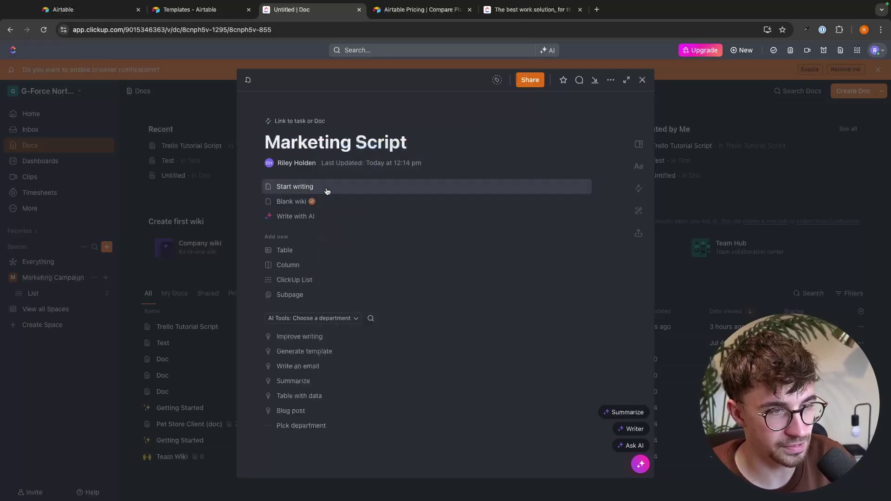
Type the lines 'fewoigne' and 'erglji' into the doc body.
{"action": "key", "text": "Down"}
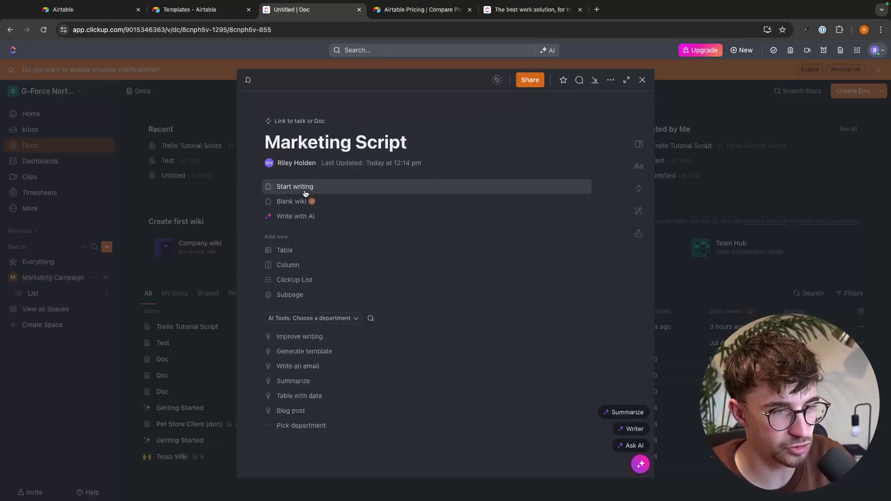
{"action": "key", "text": "Return"}
{"action": "type", "text": "fewoigne"}
{"action": "key", "text": "Return"}
{"action": "type", "text": "erglji"}
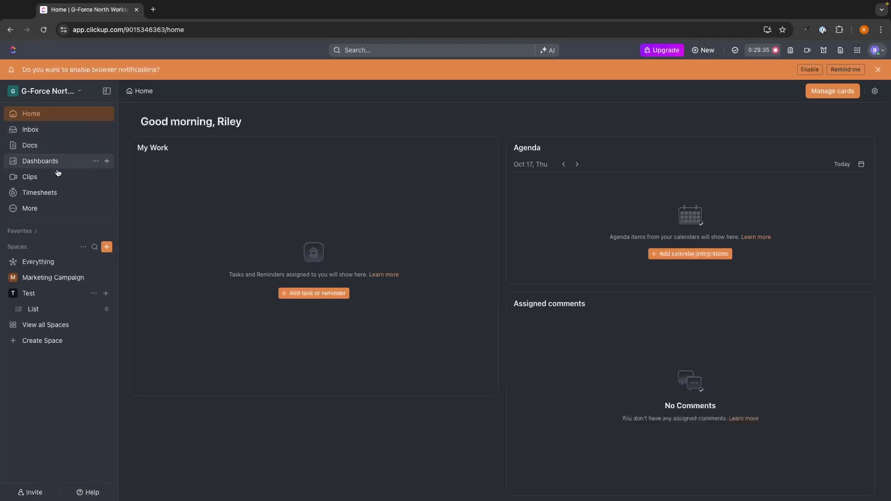
Add Create Clickup tutorial to My timesheet from the task search list.
{"action": "left_click", "coordinate": [54, 193]}
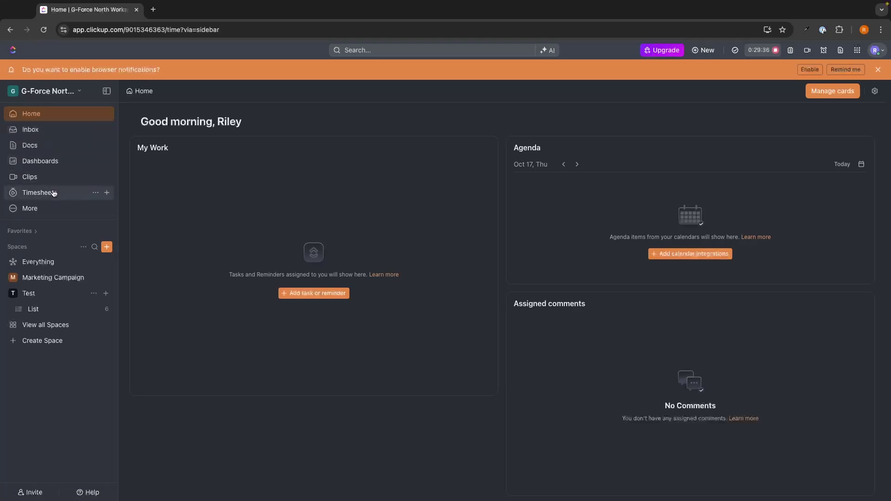
{"action": "left_click", "coordinate": [182, 284]}
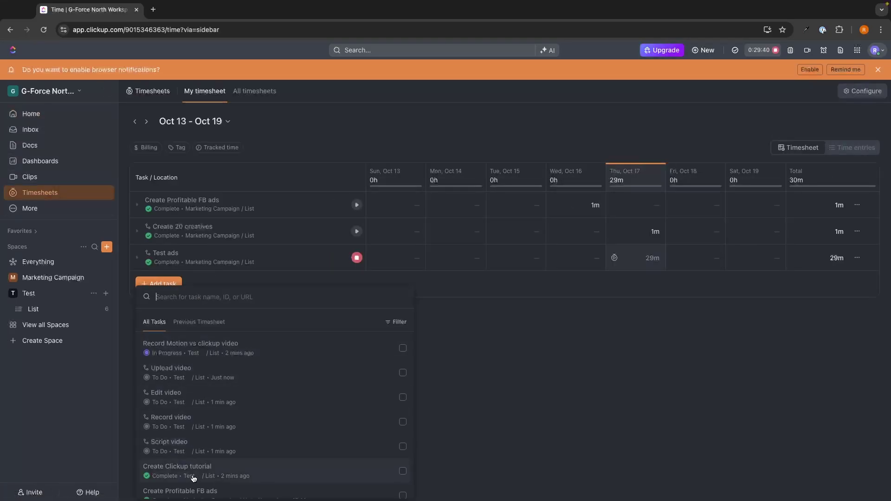
{"action": "left_click", "coordinate": [193, 471]}
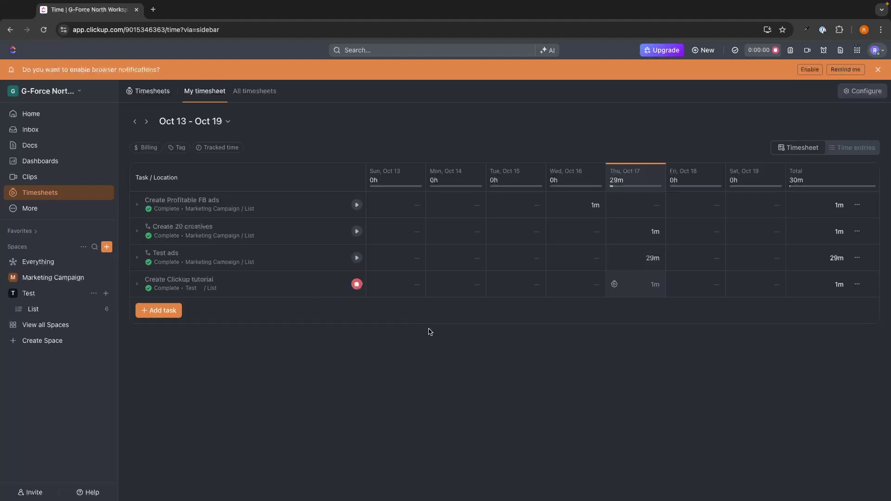